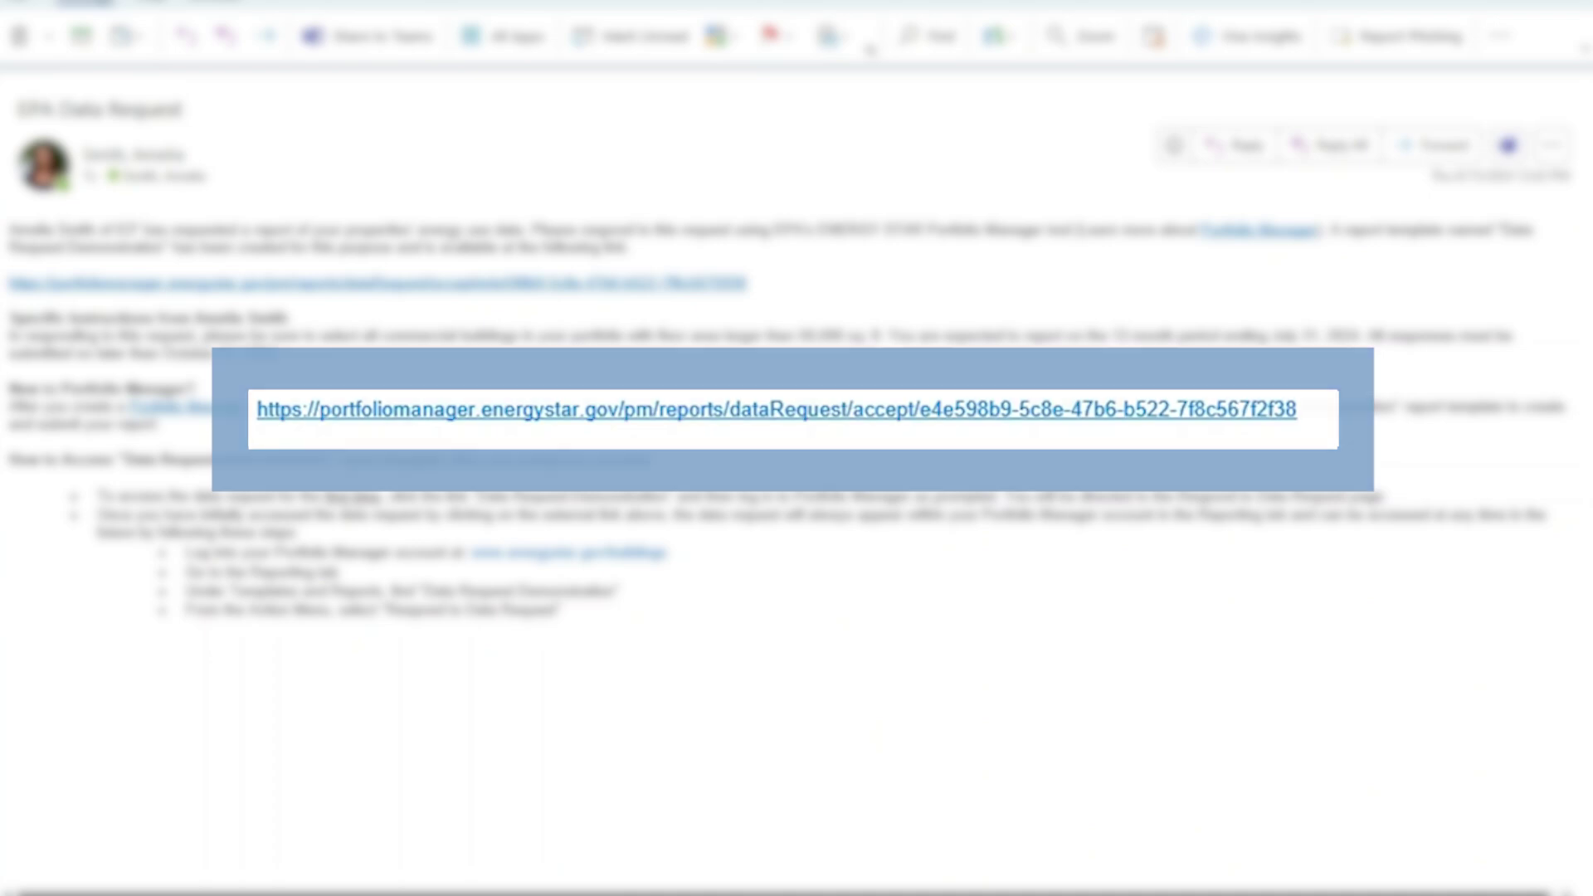
# Follow the EPA data request link from the email and sign in to Portfolio Manager.
pyautogui.click(589, 287)
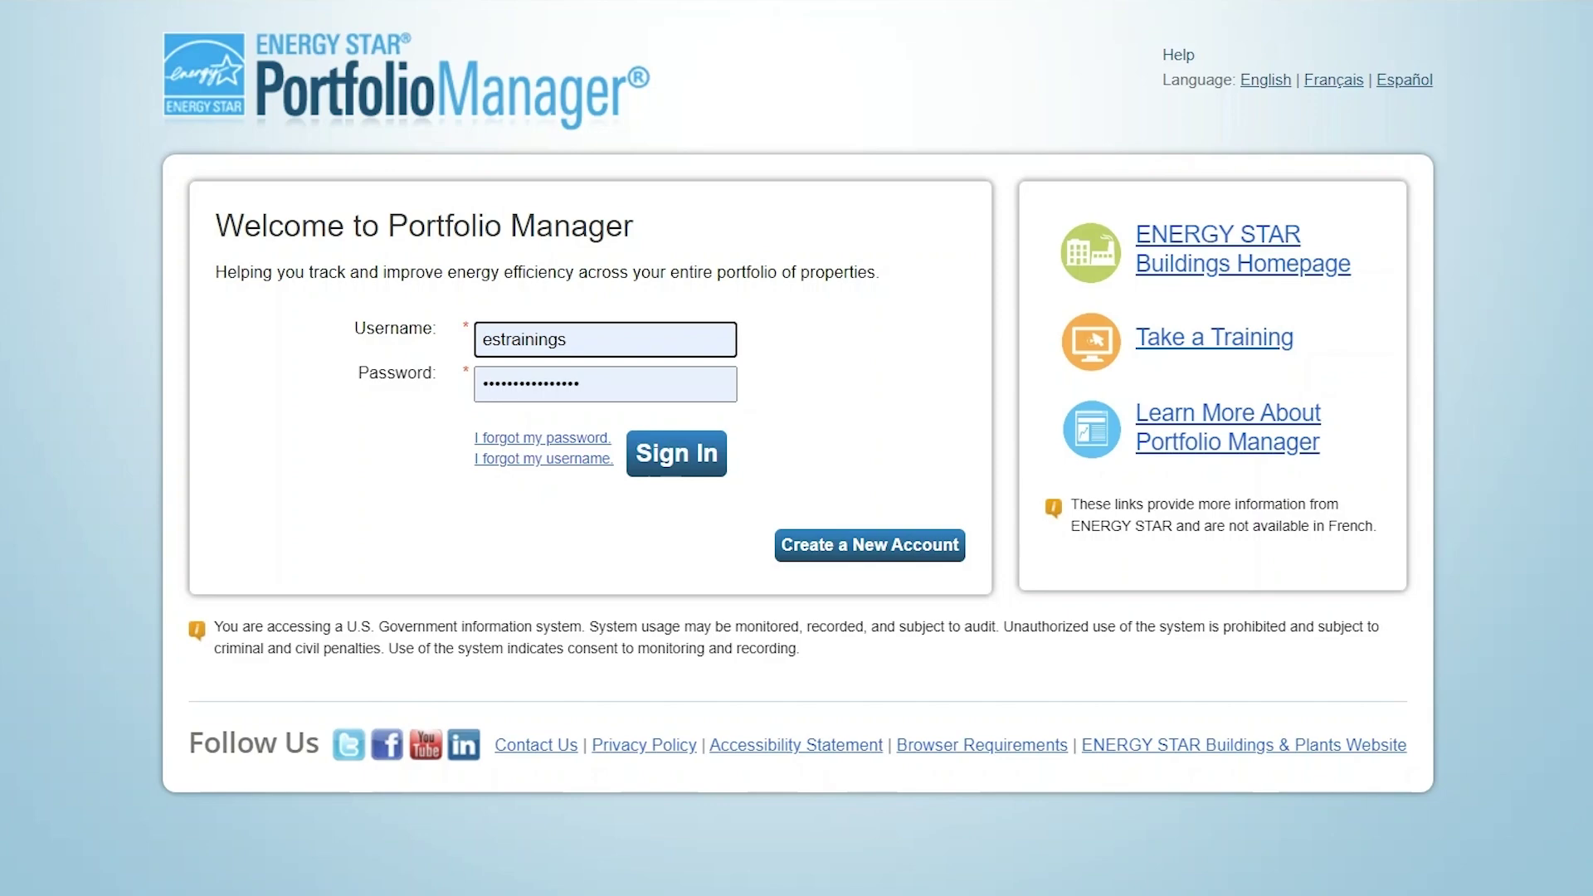
pyautogui.click(678, 474)
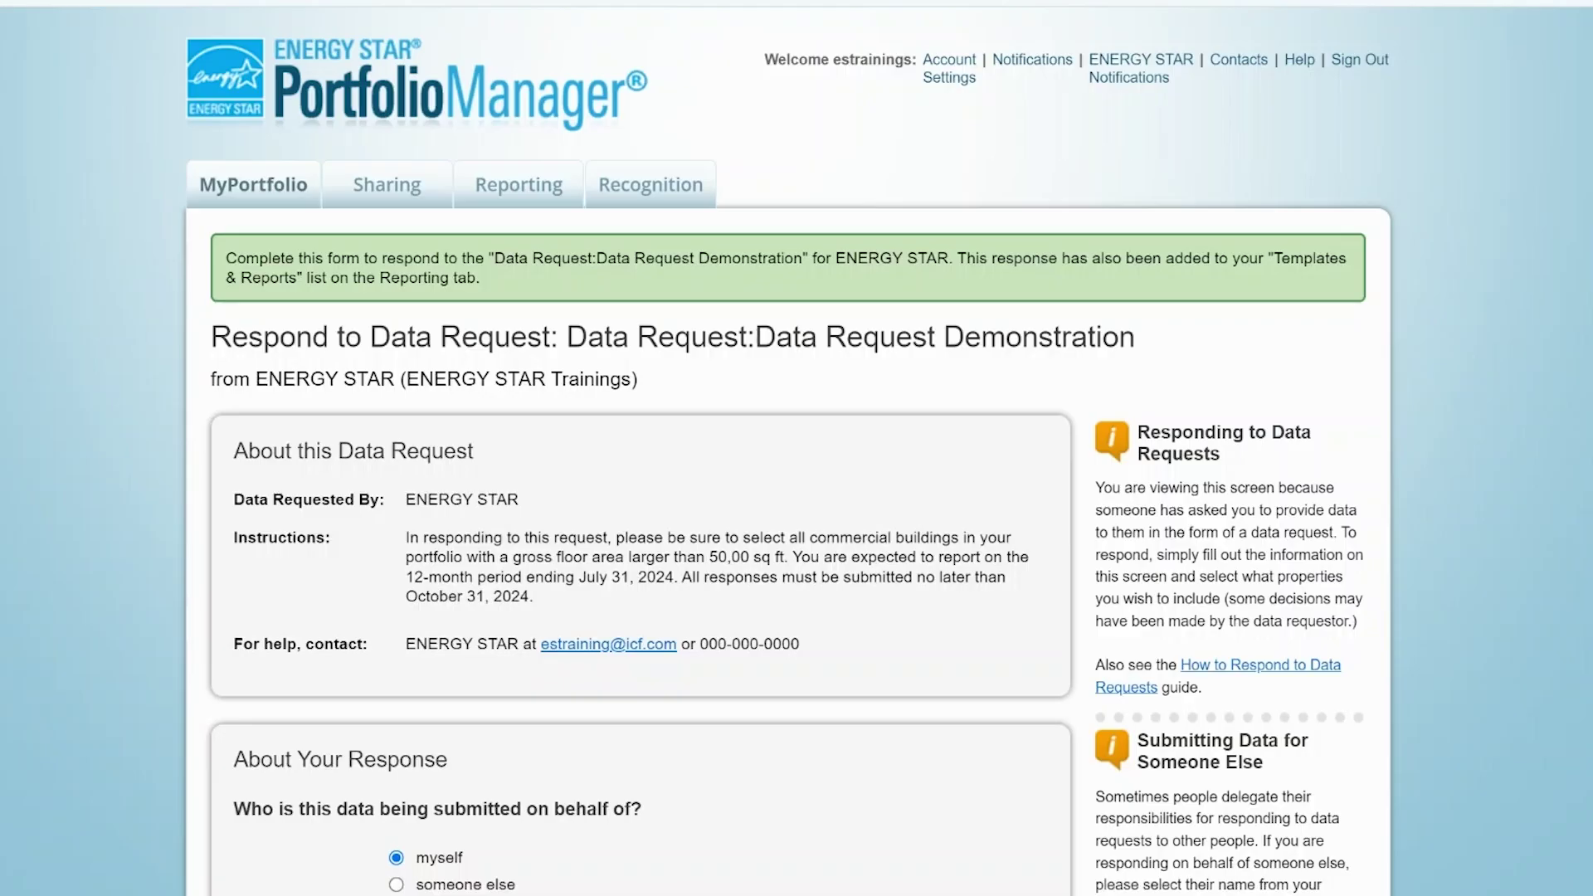
# Mark the response as submitted on behalf of someone else, leaving the contact unselected.
pyautogui.scroll(-2, 789, 457)
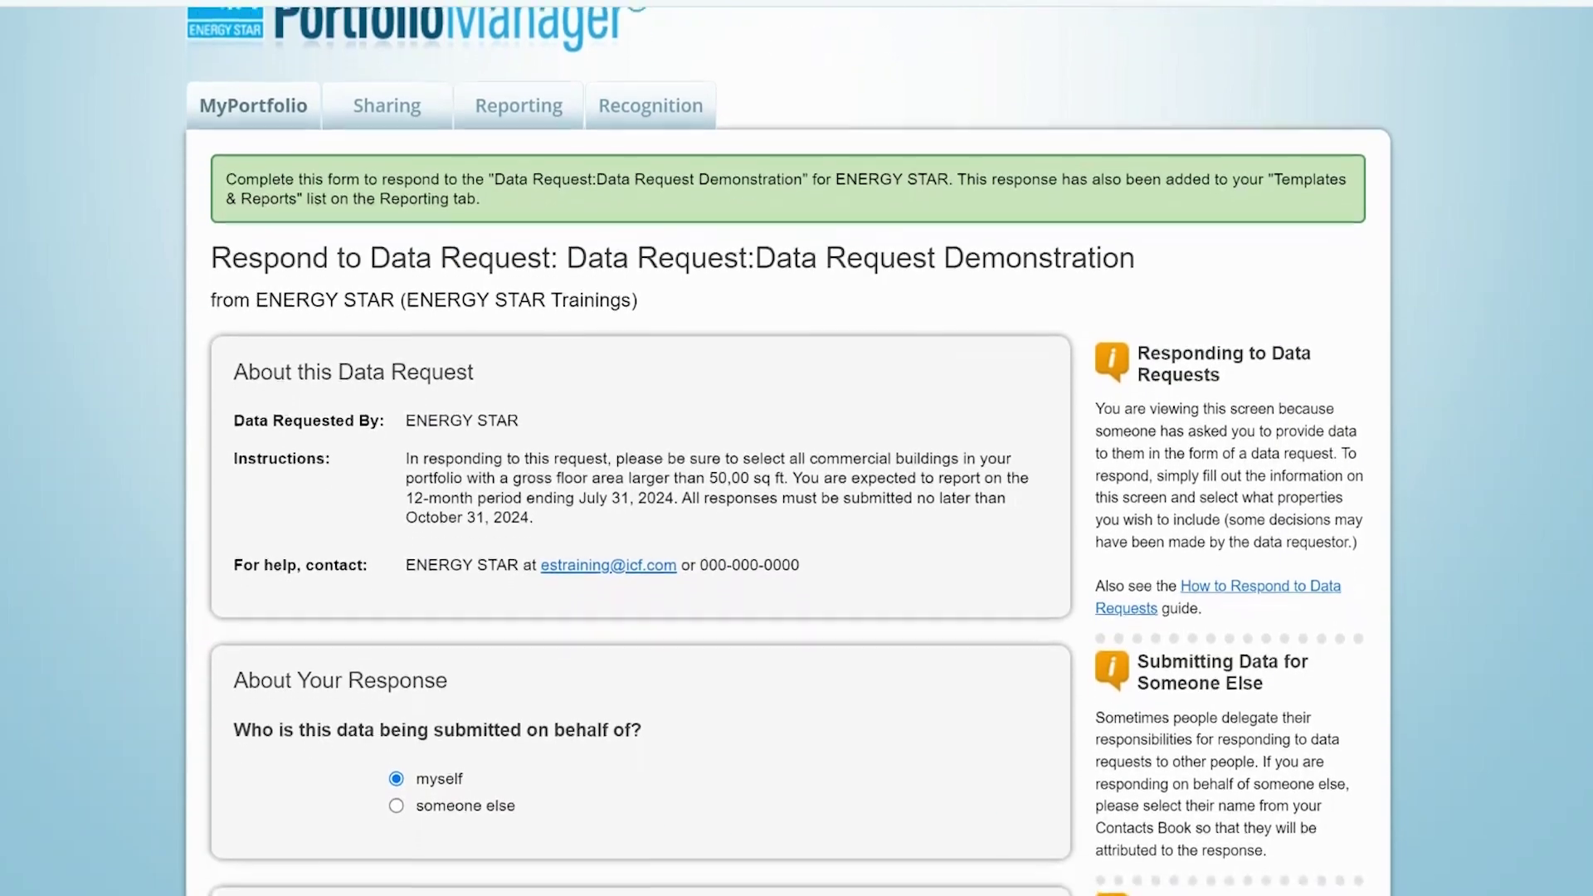
pyautogui.scroll(-1, 788, 456)
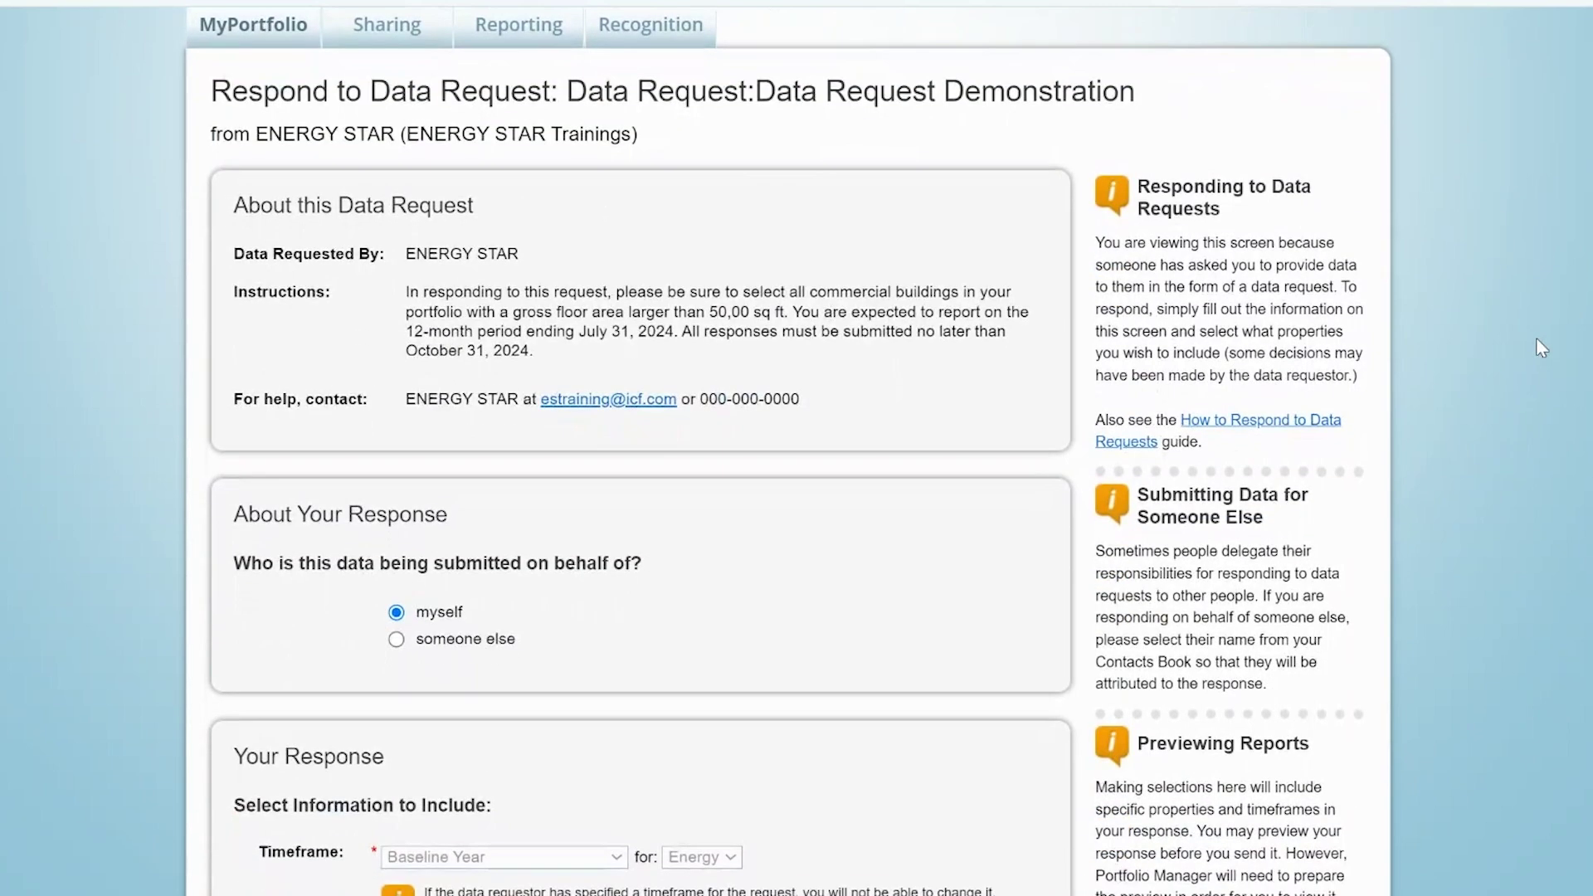
pyautogui.scroll(-4, 1536, 337)
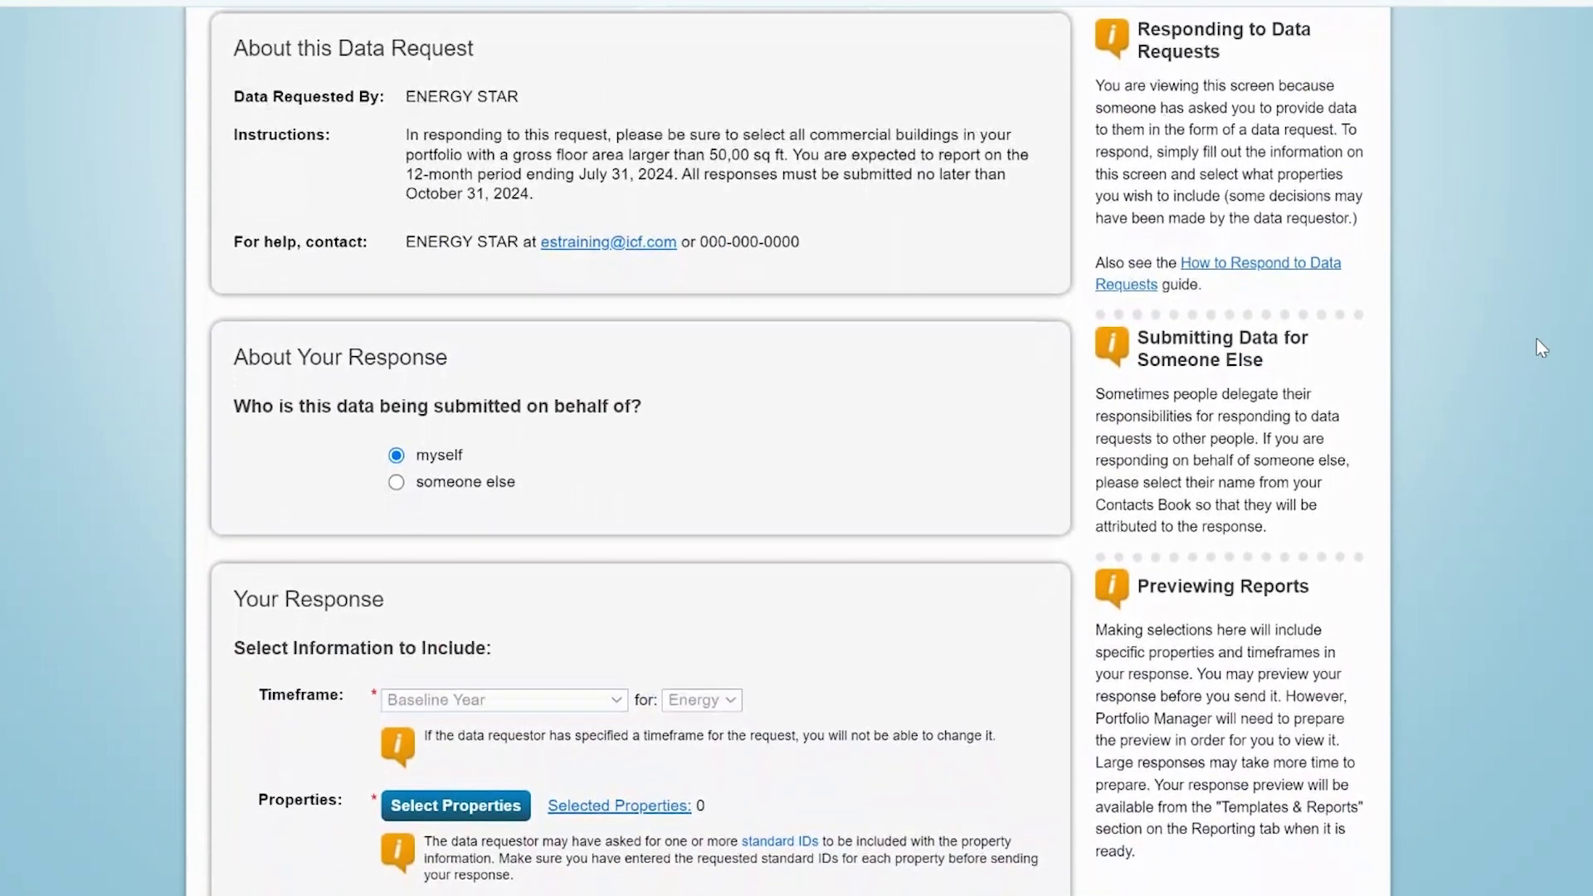
pyautogui.scroll(-1, 1536, 337)
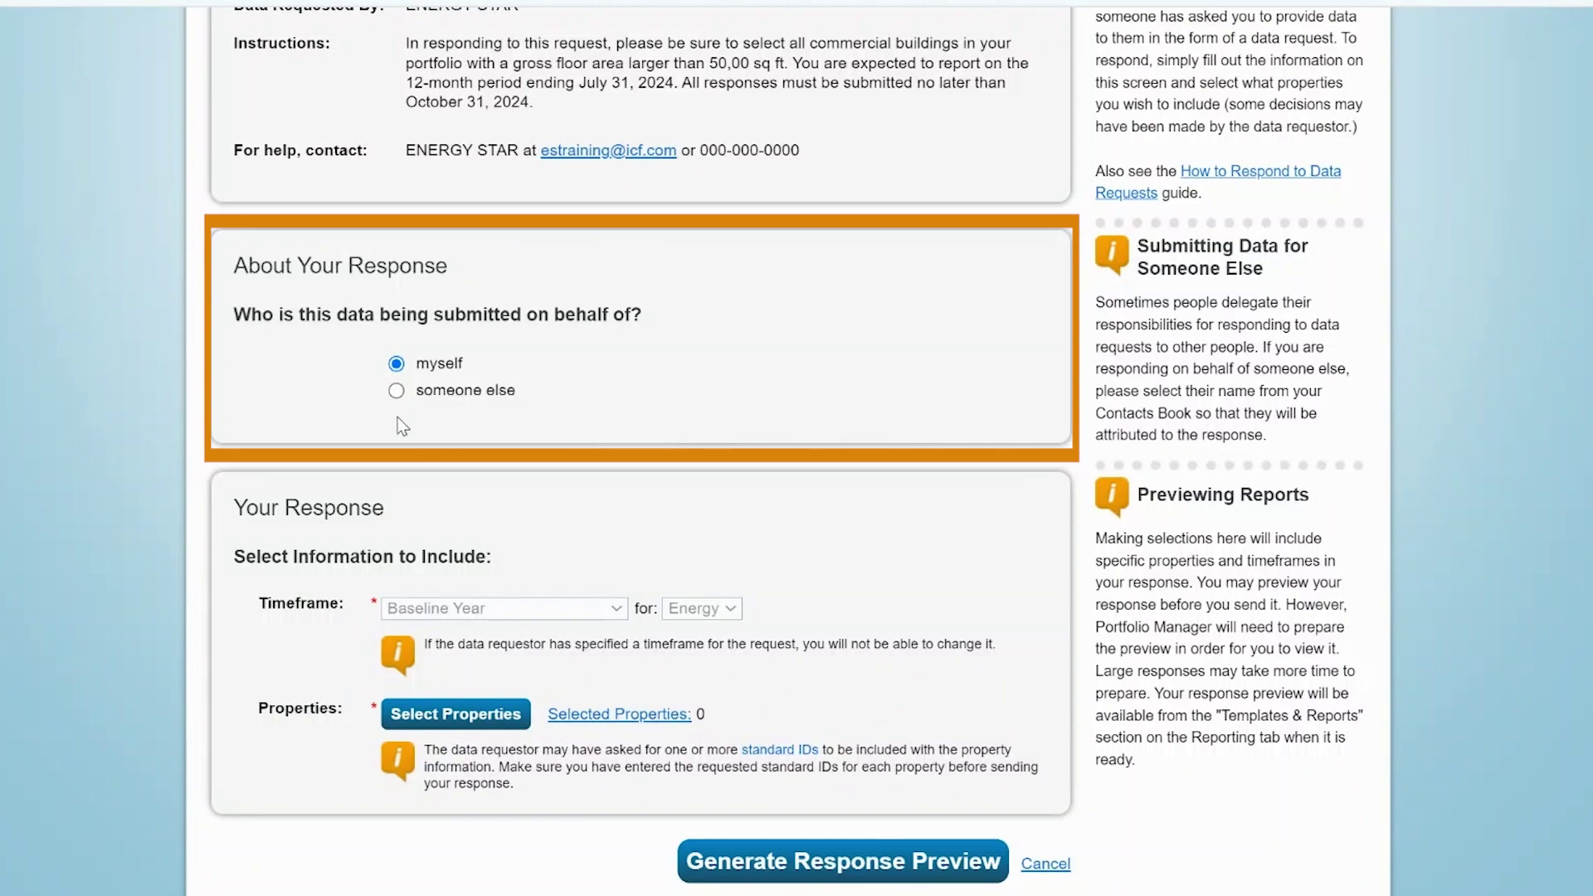
pyautogui.click(396, 391)
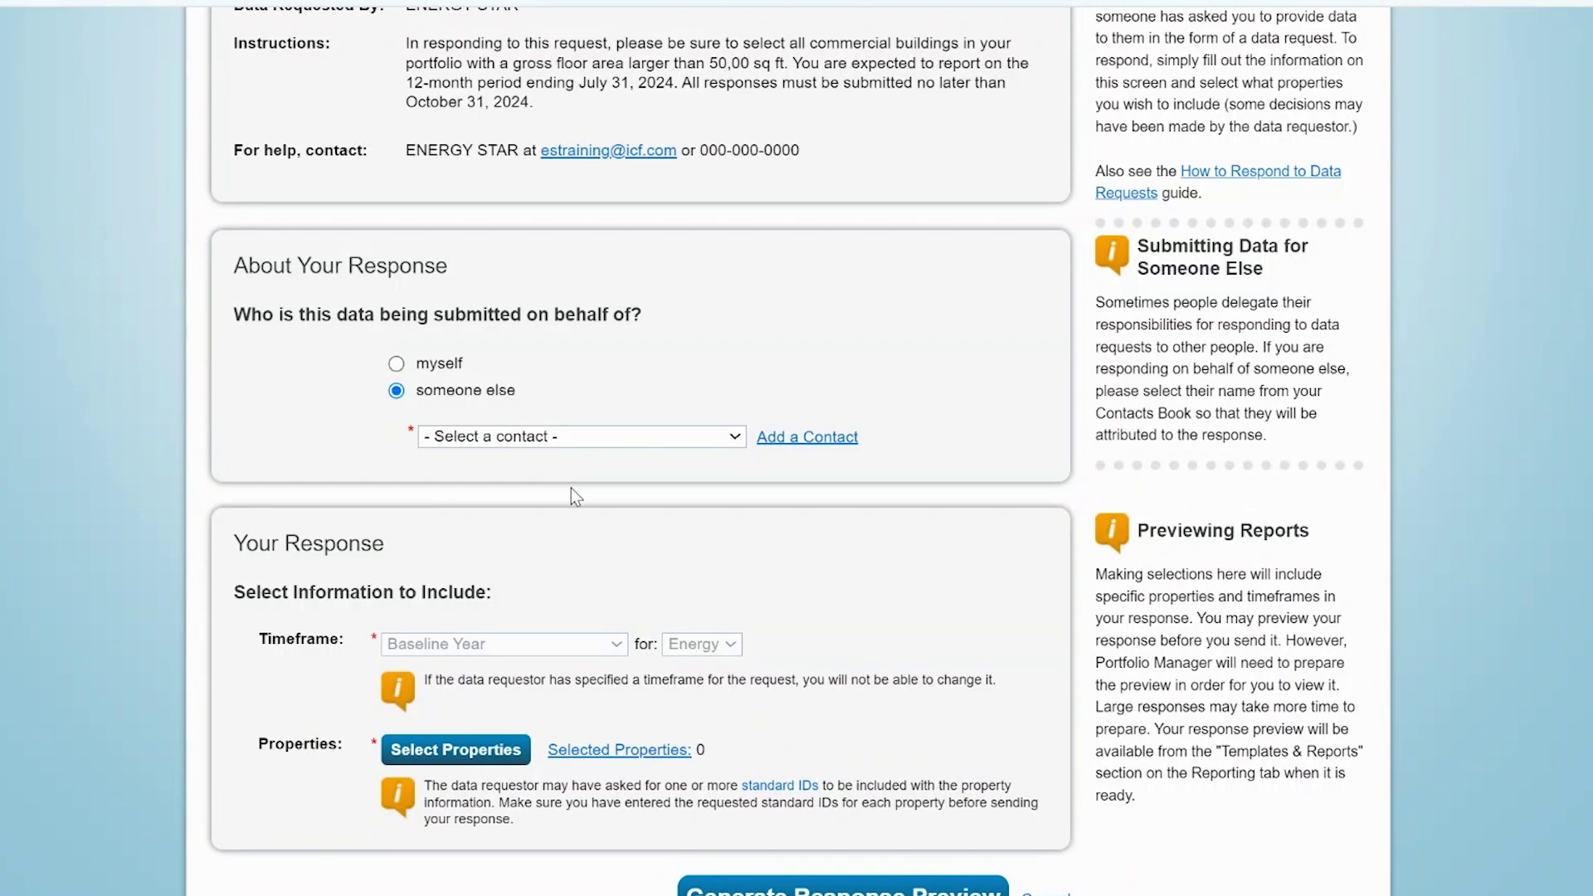
pyautogui.click(736, 438)
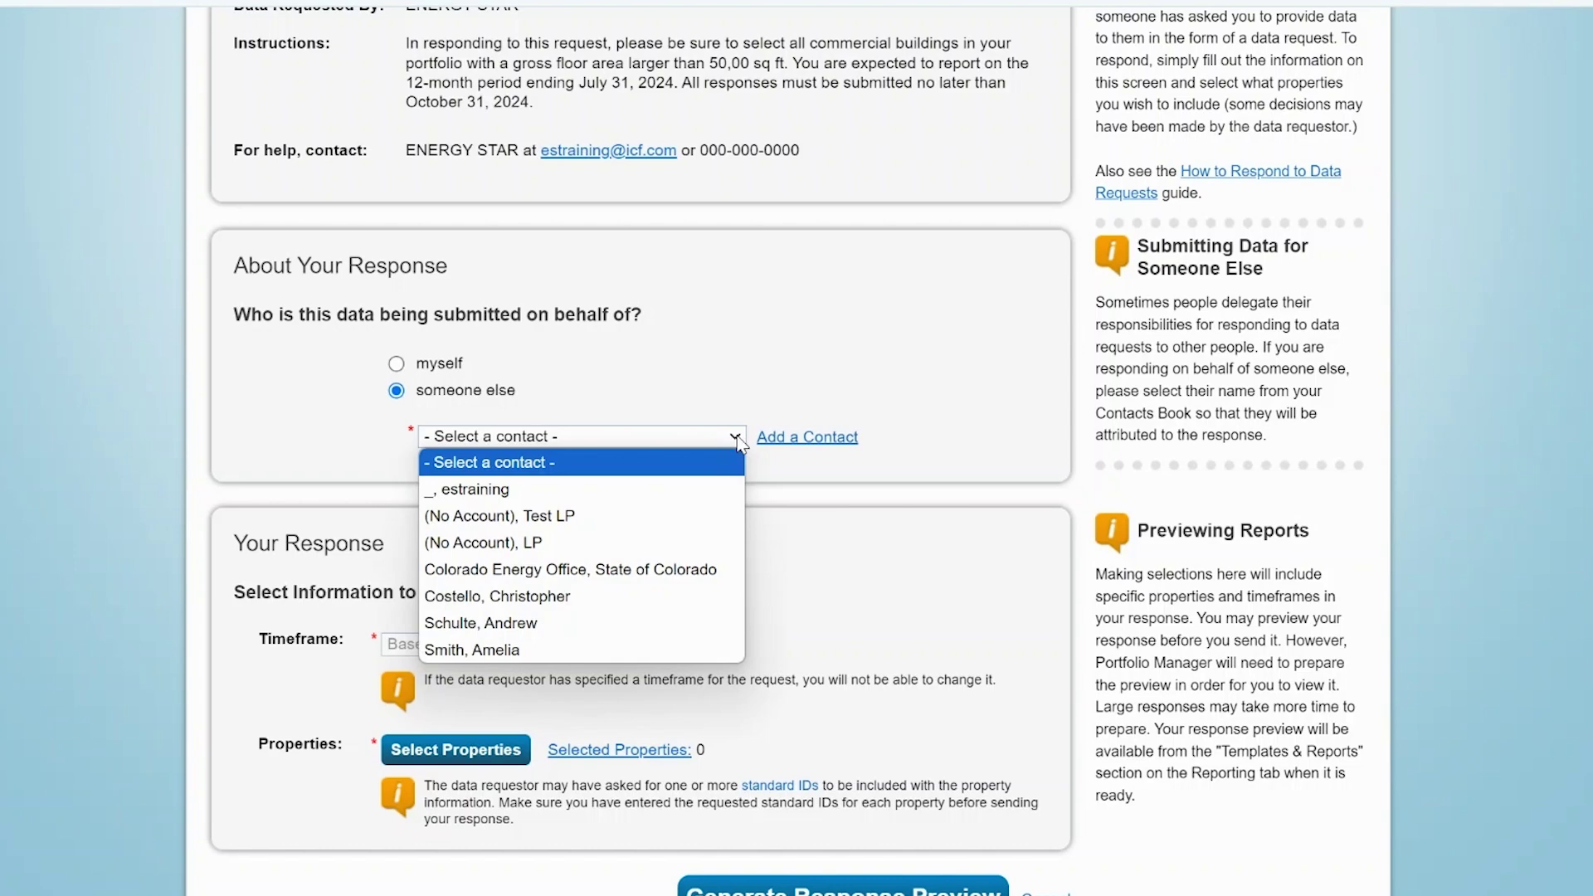
pyautogui.click(741, 443)
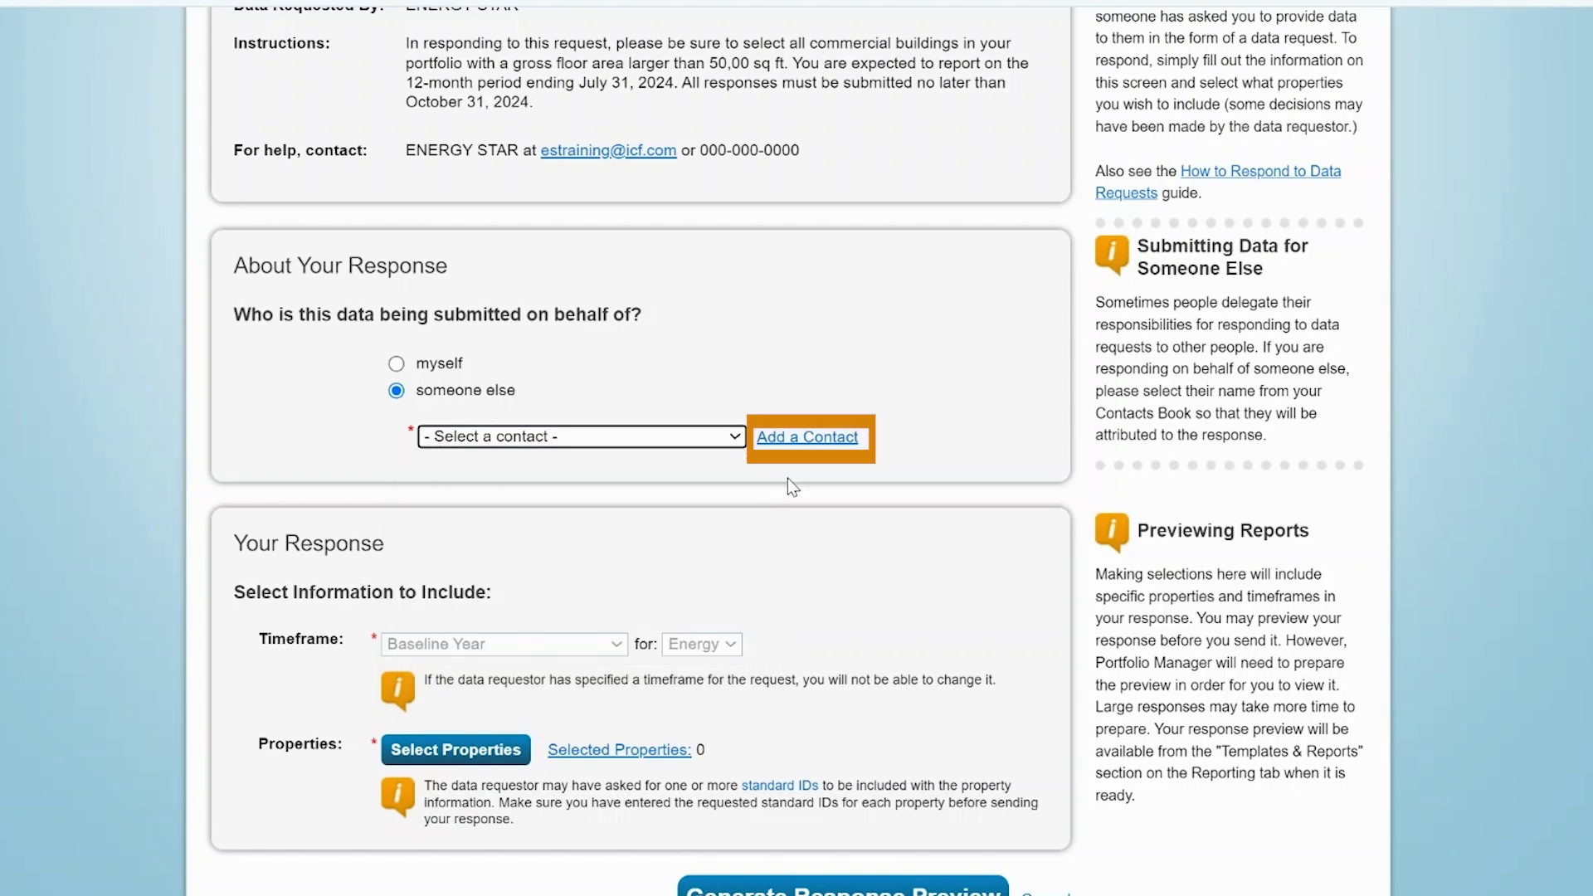
pyautogui.click(815, 444)
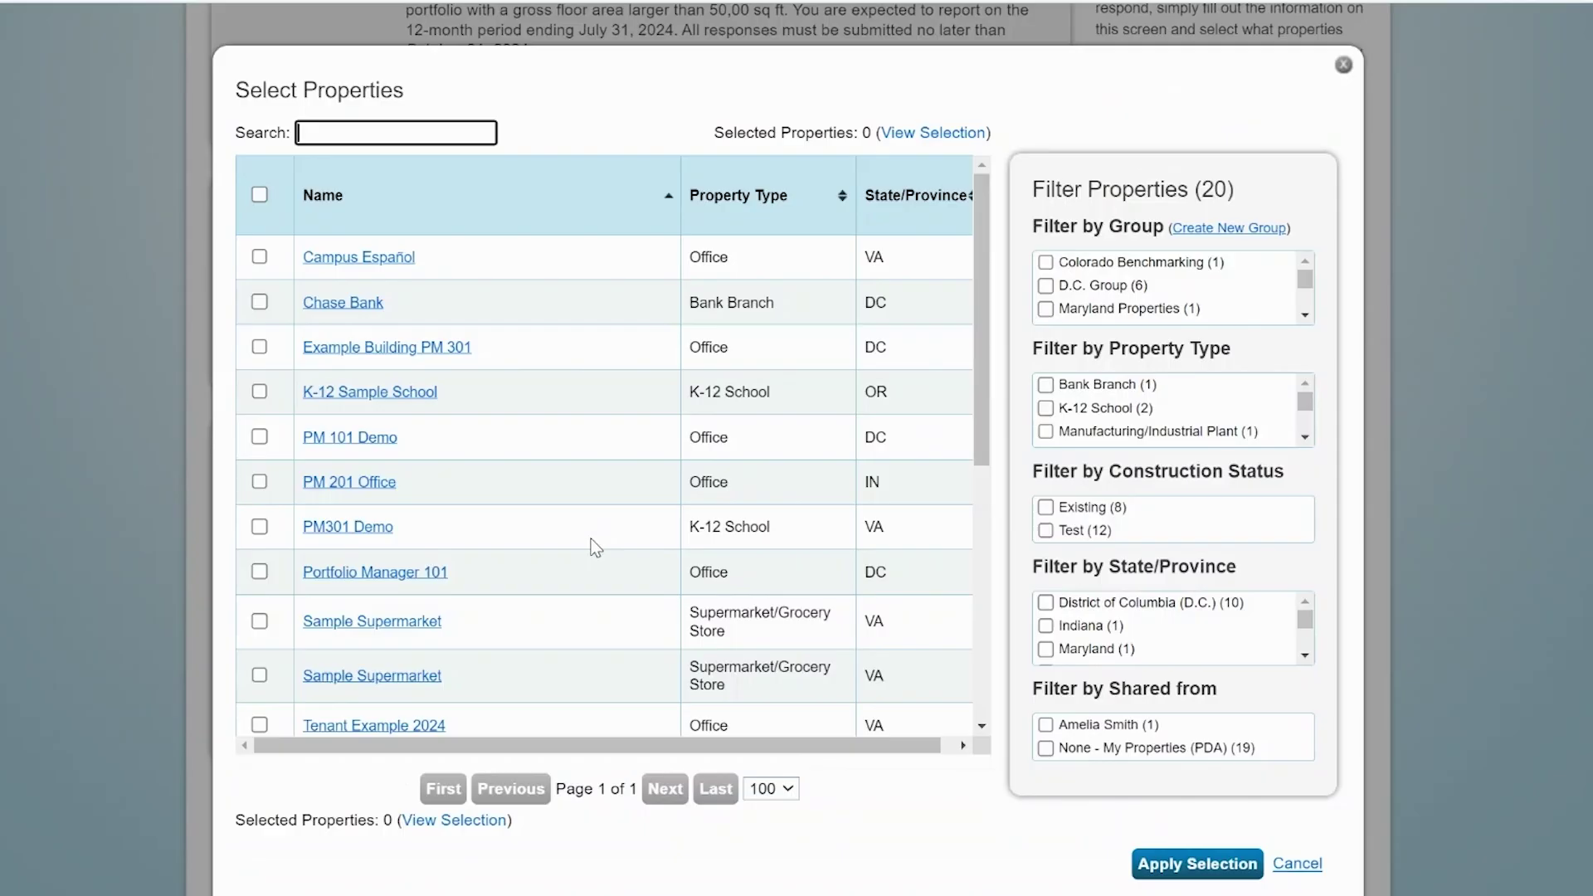
# Include Chase Bank, Example Building PM 301, K-12 Sample School, PM 101 Demo and PM 201 Office.
pyautogui.click(260, 302)
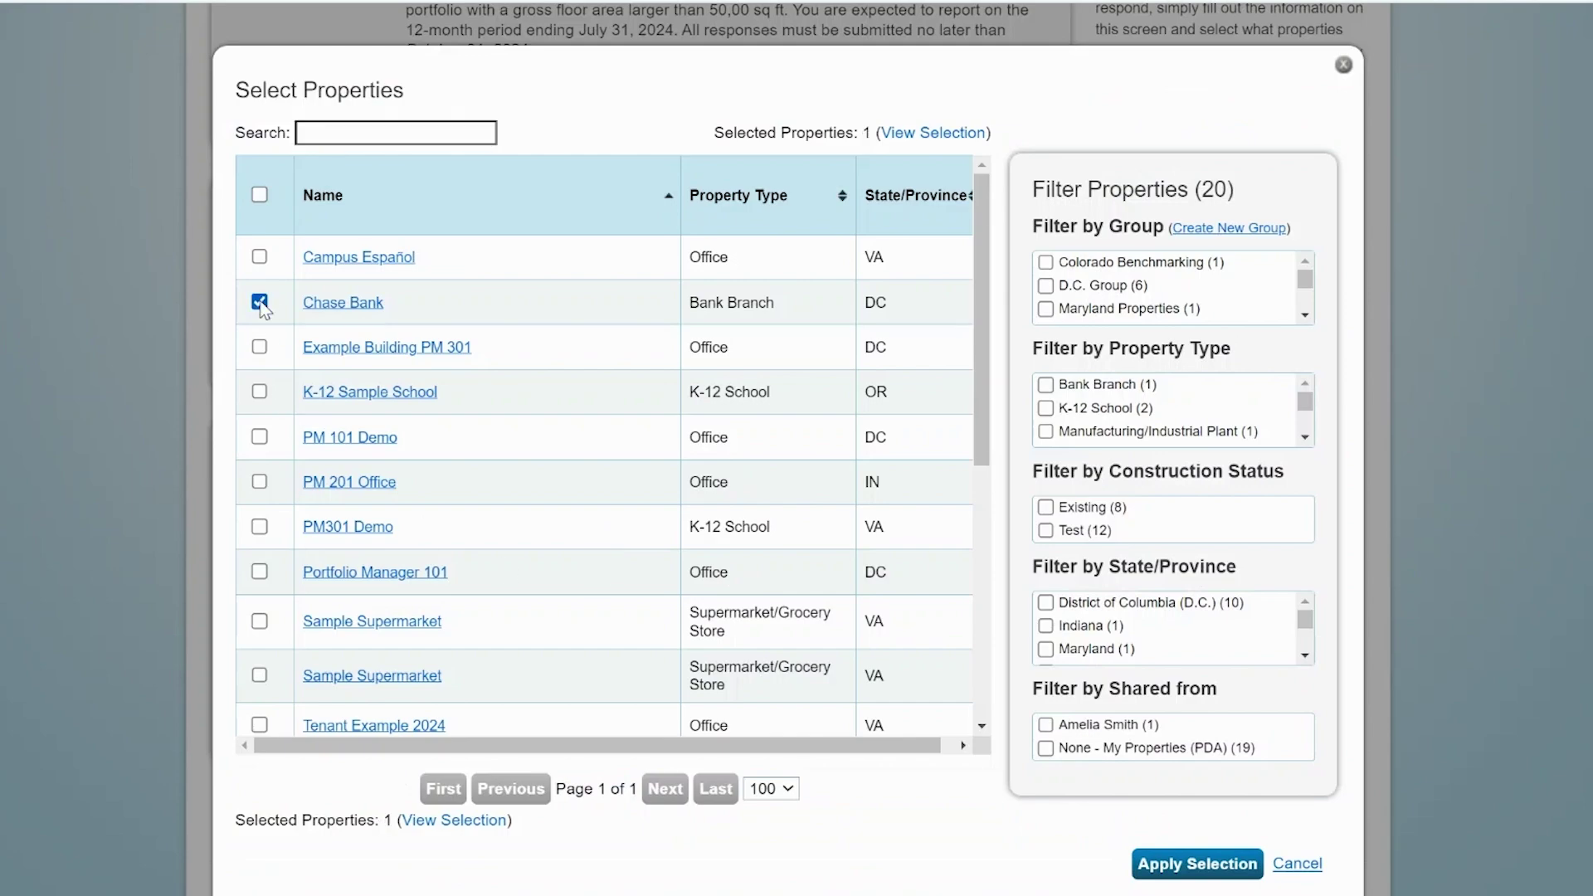
pyautogui.click(259, 348)
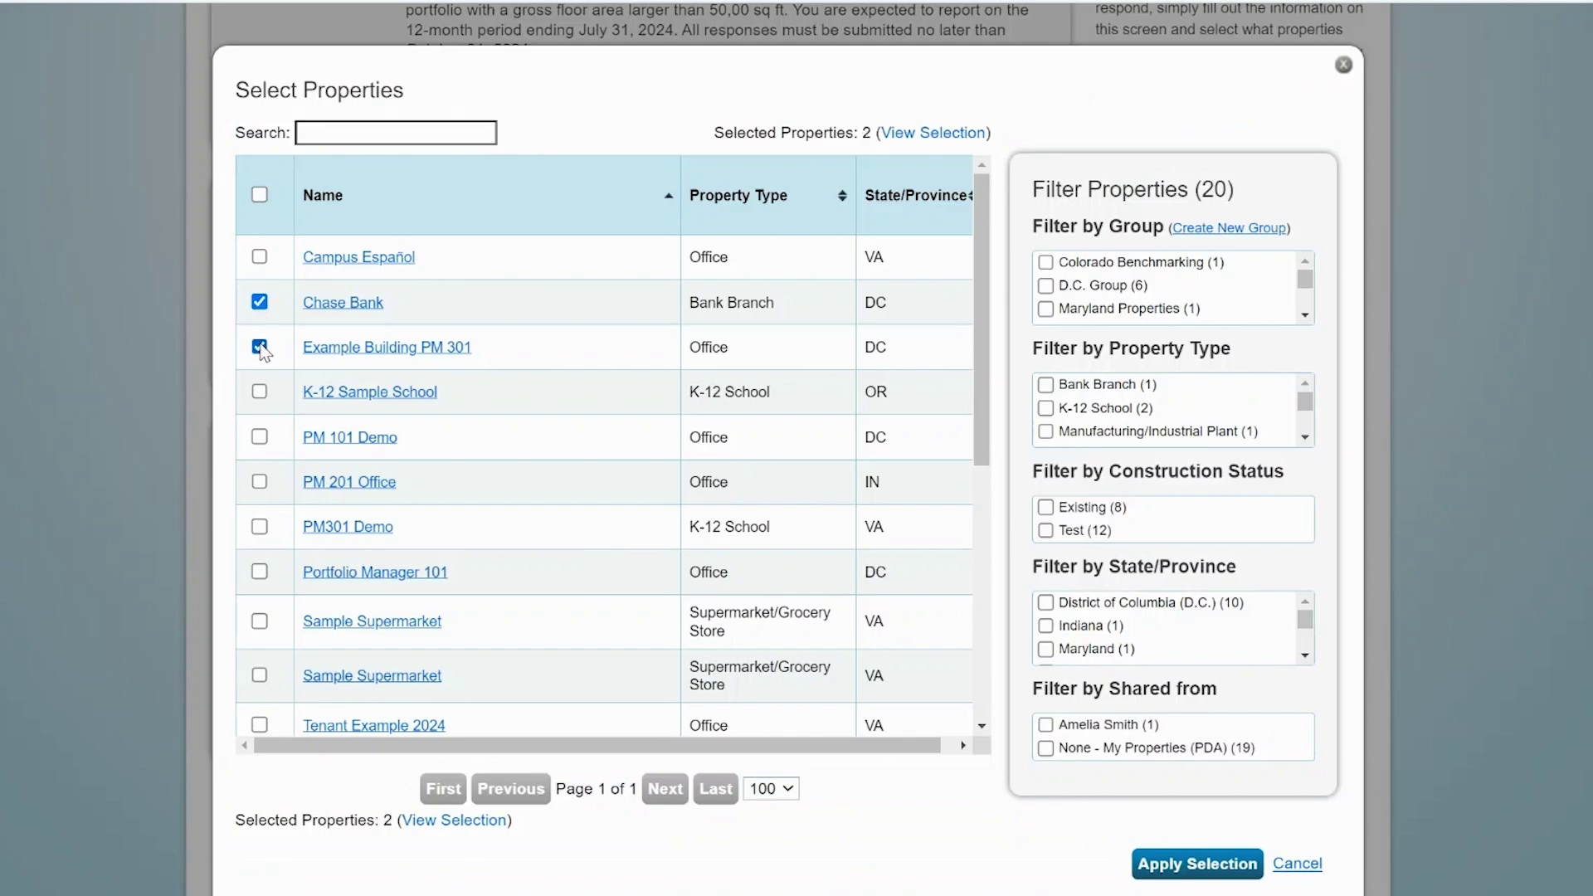
pyautogui.click(260, 391)
pyautogui.click(260, 436)
pyautogui.click(259, 481)
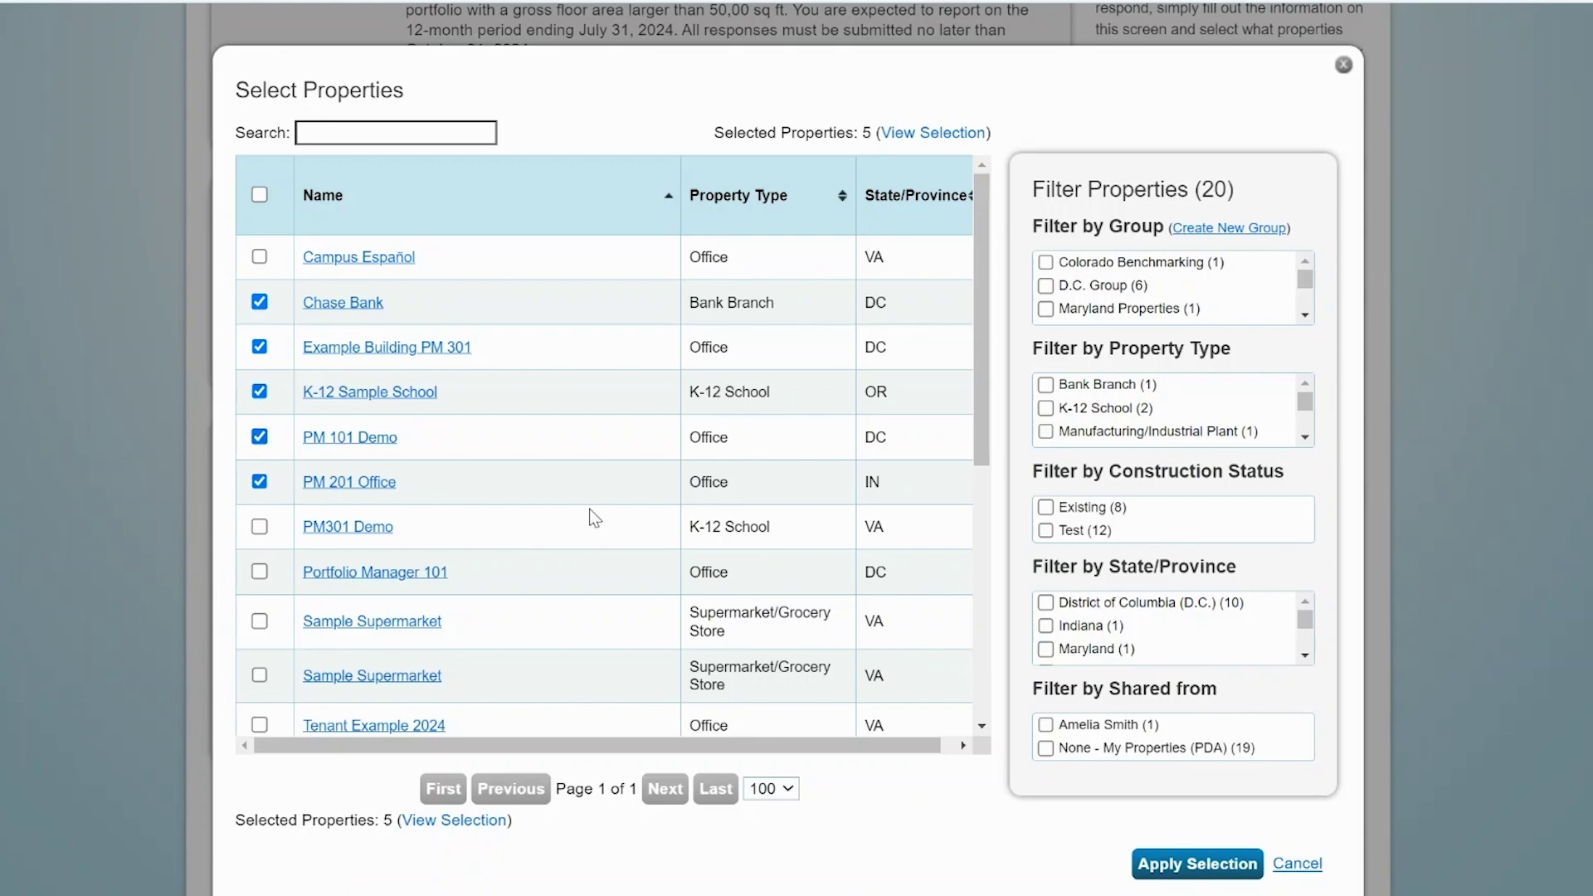
pyautogui.click(1192, 865)
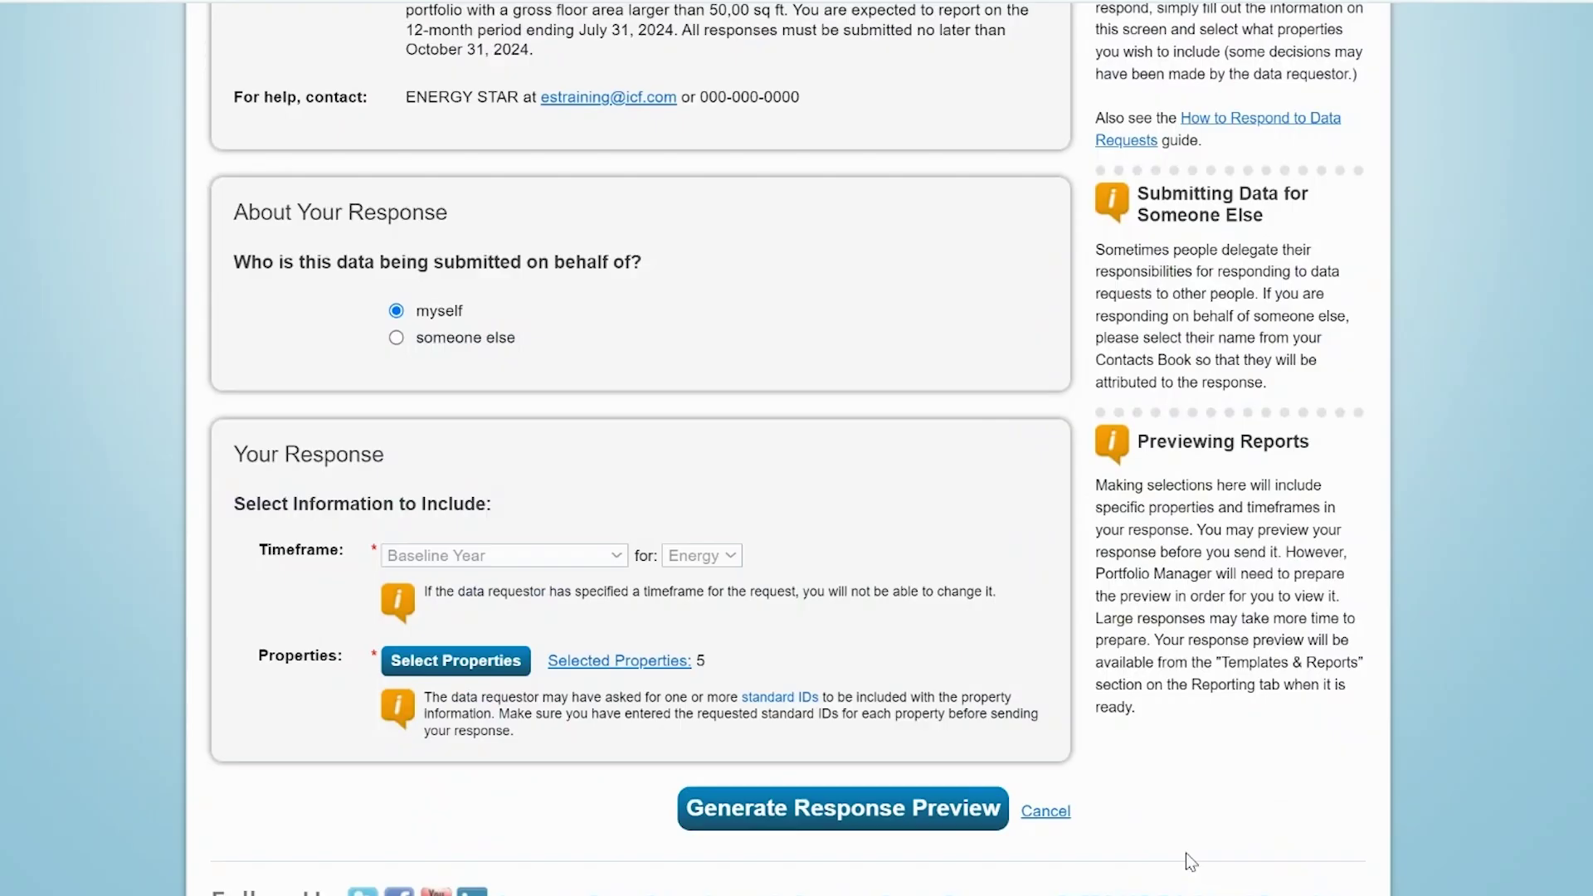
# Generate the response preview for the Data Request Demonstration.
pyautogui.click(851, 810)
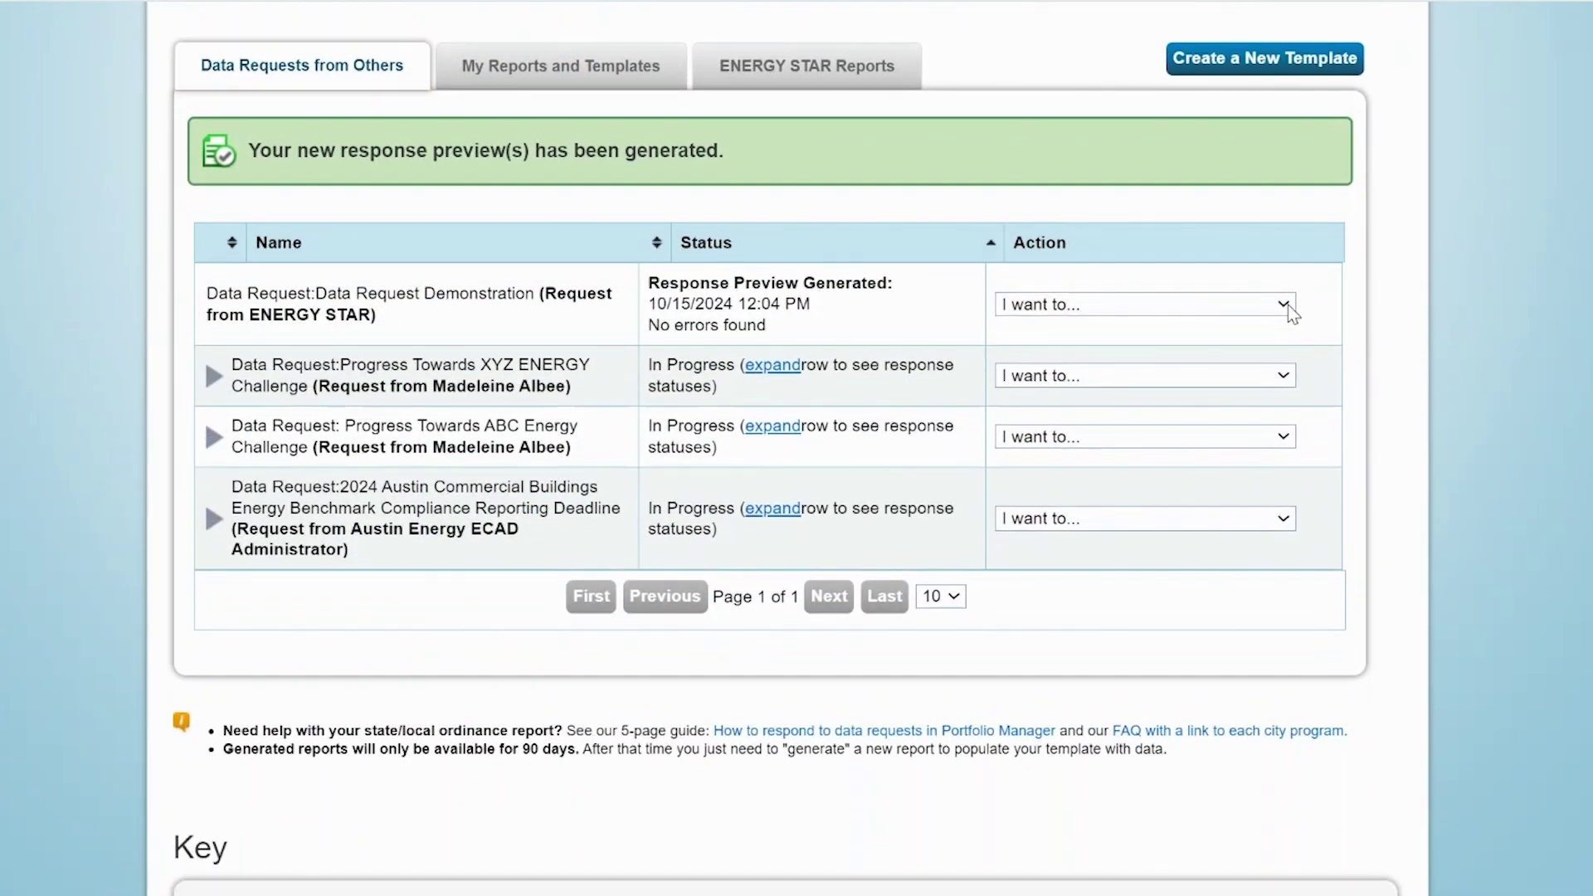
# Choose Send Response from the Data Request Demonstration row's actions menu.
pyautogui.click(1285, 305)
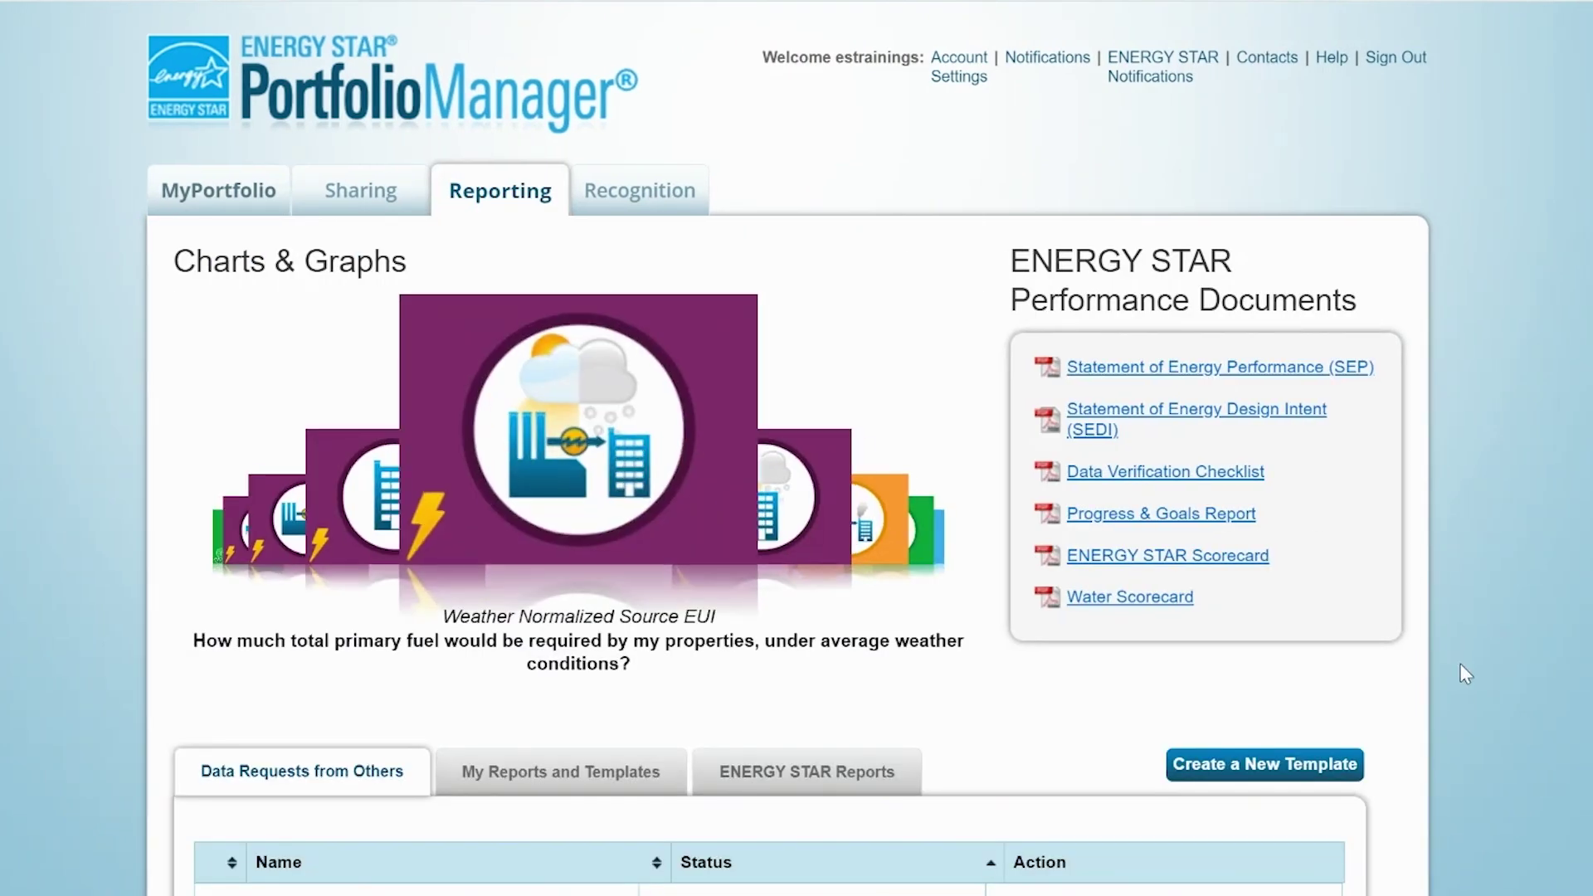
pyautogui.scroll(-4, 1466, 674)
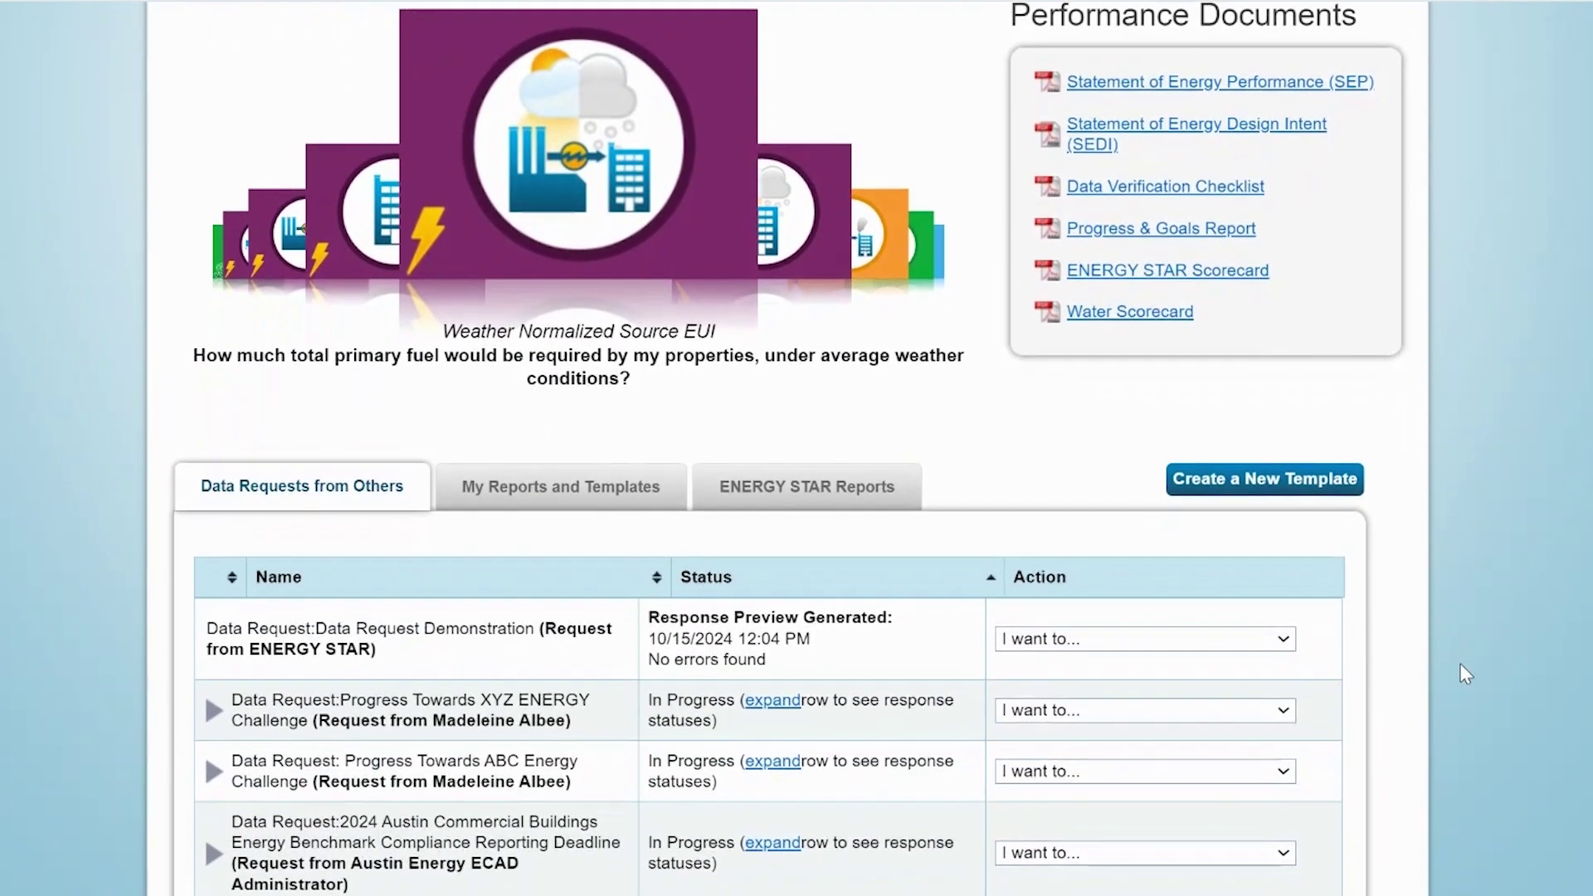
pyautogui.click(1287, 644)
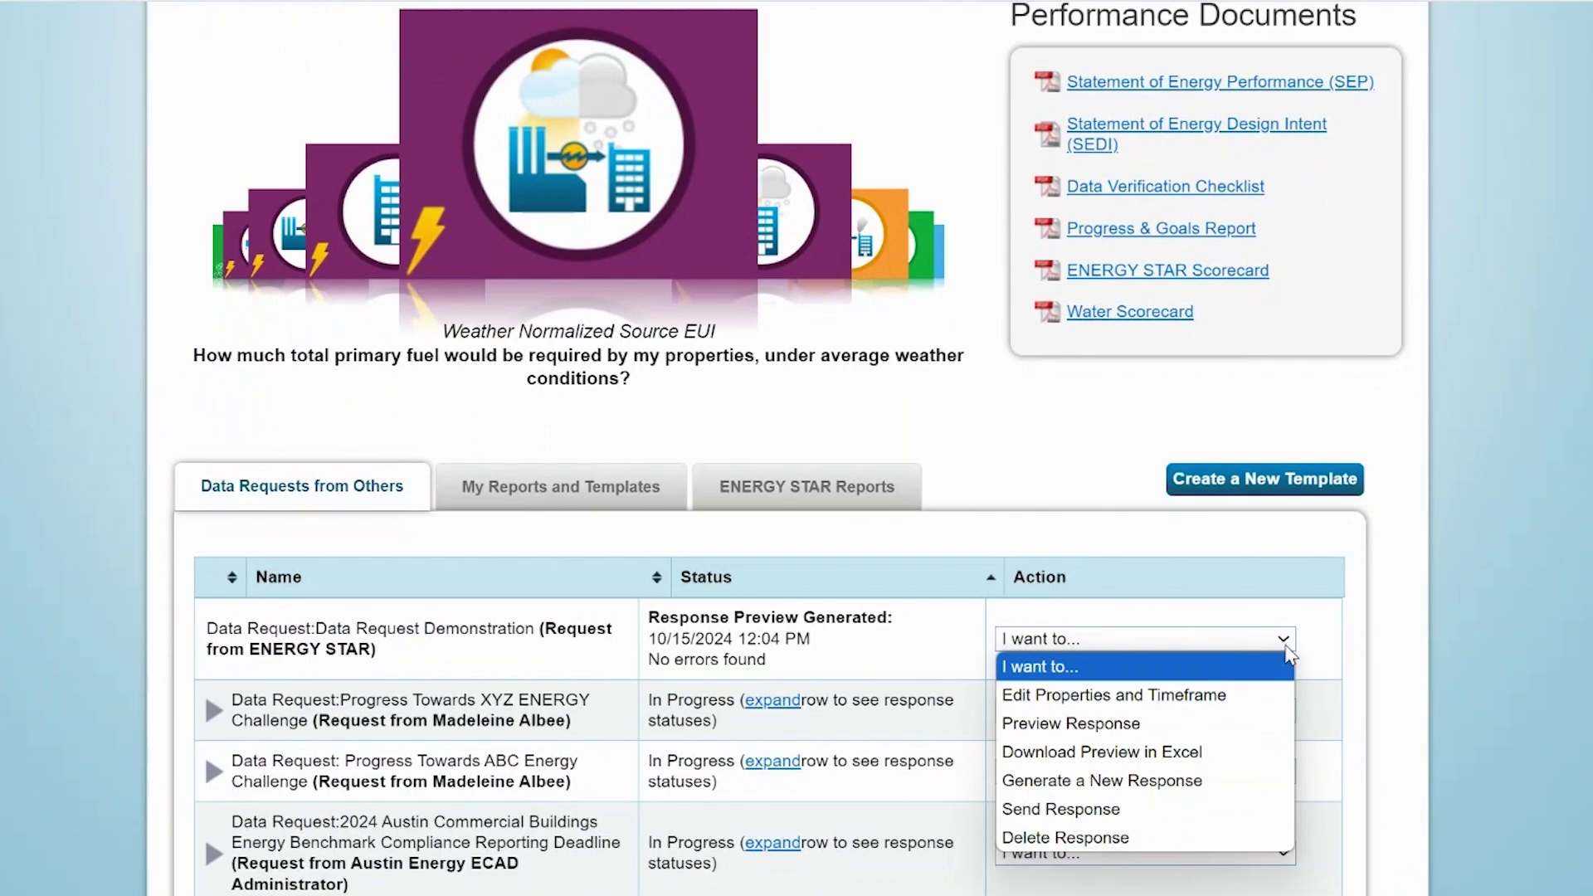
pyautogui.click(1240, 811)
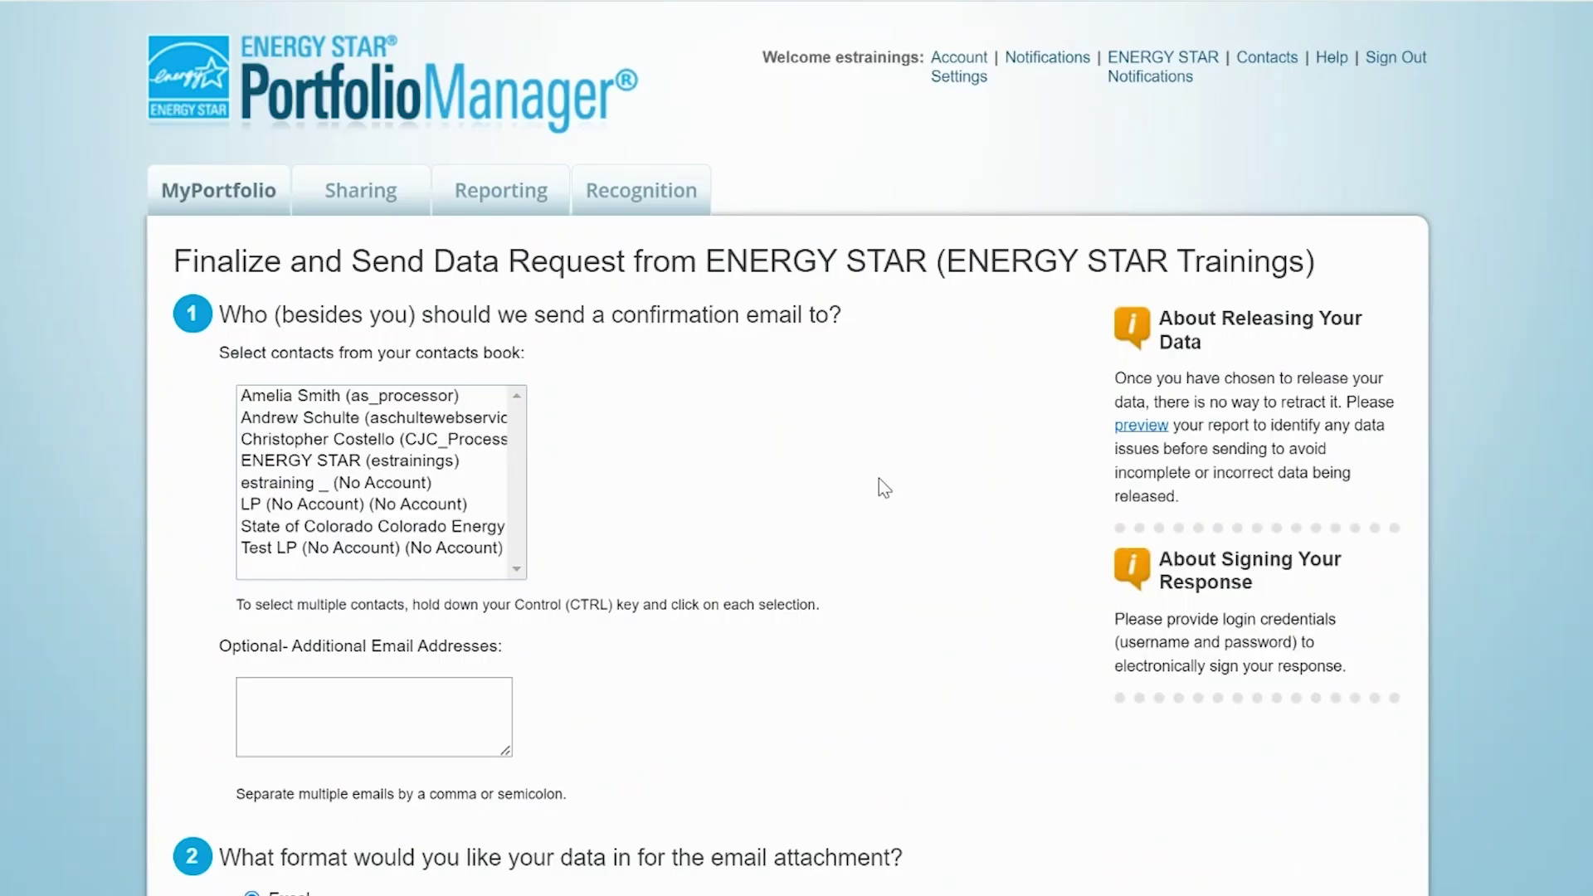
# Send the confirmation email to the ENERGY STAR contact, keeping Excel as the attachment format.
pyautogui.click(438, 463)
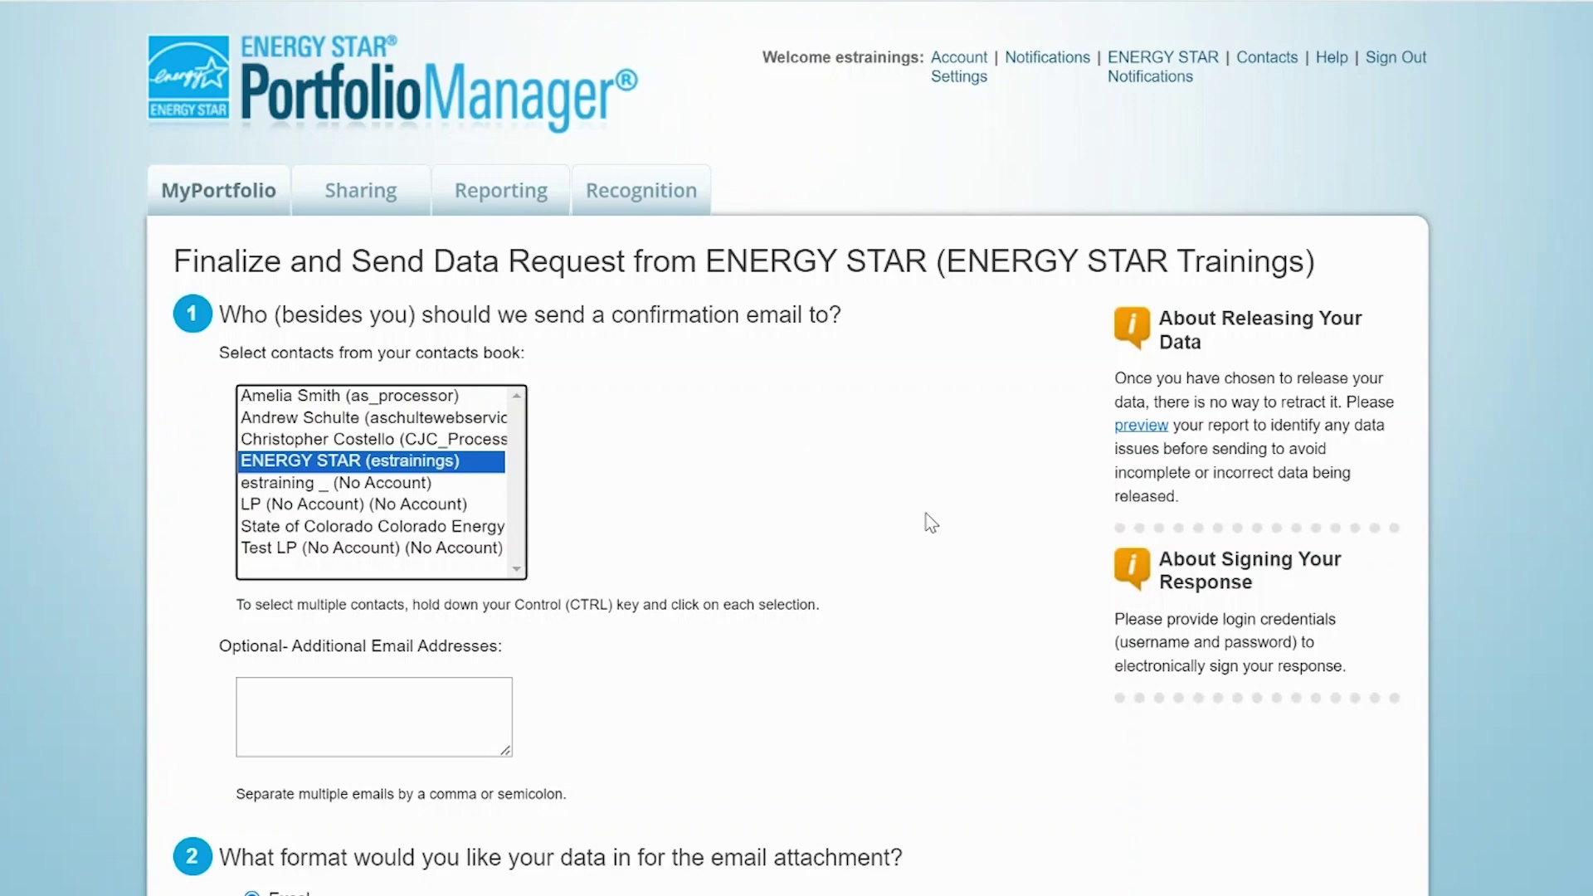
pyautogui.scroll(-2, 931, 523)
pyautogui.scroll(-2, 932, 522)
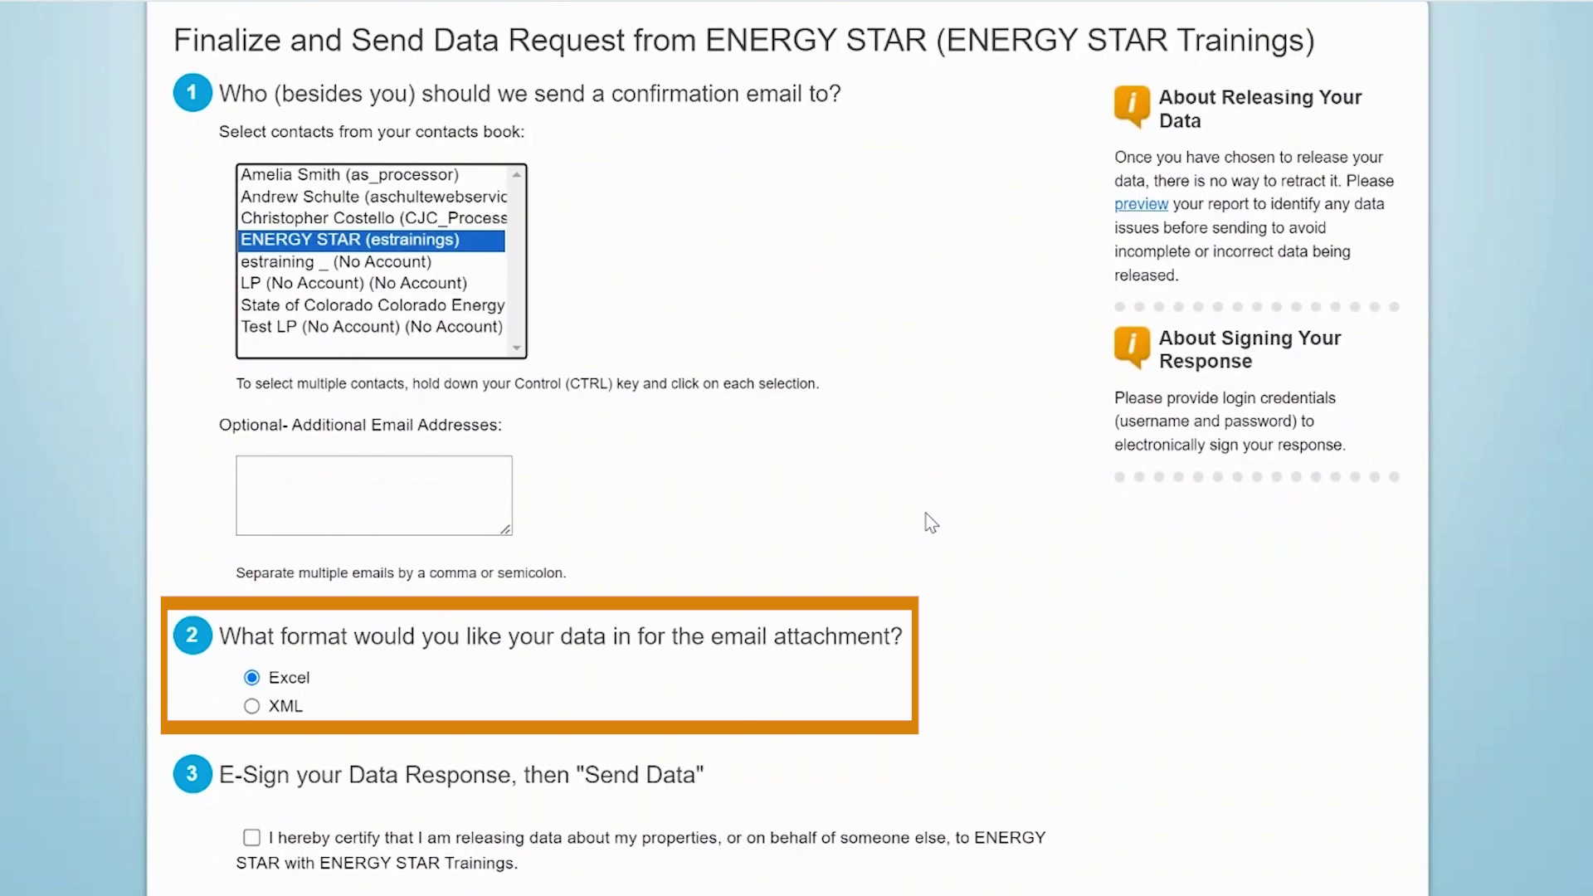
pyautogui.scroll(-3, 931, 522)
pyautogui.scroll(-1, 1137, 617)
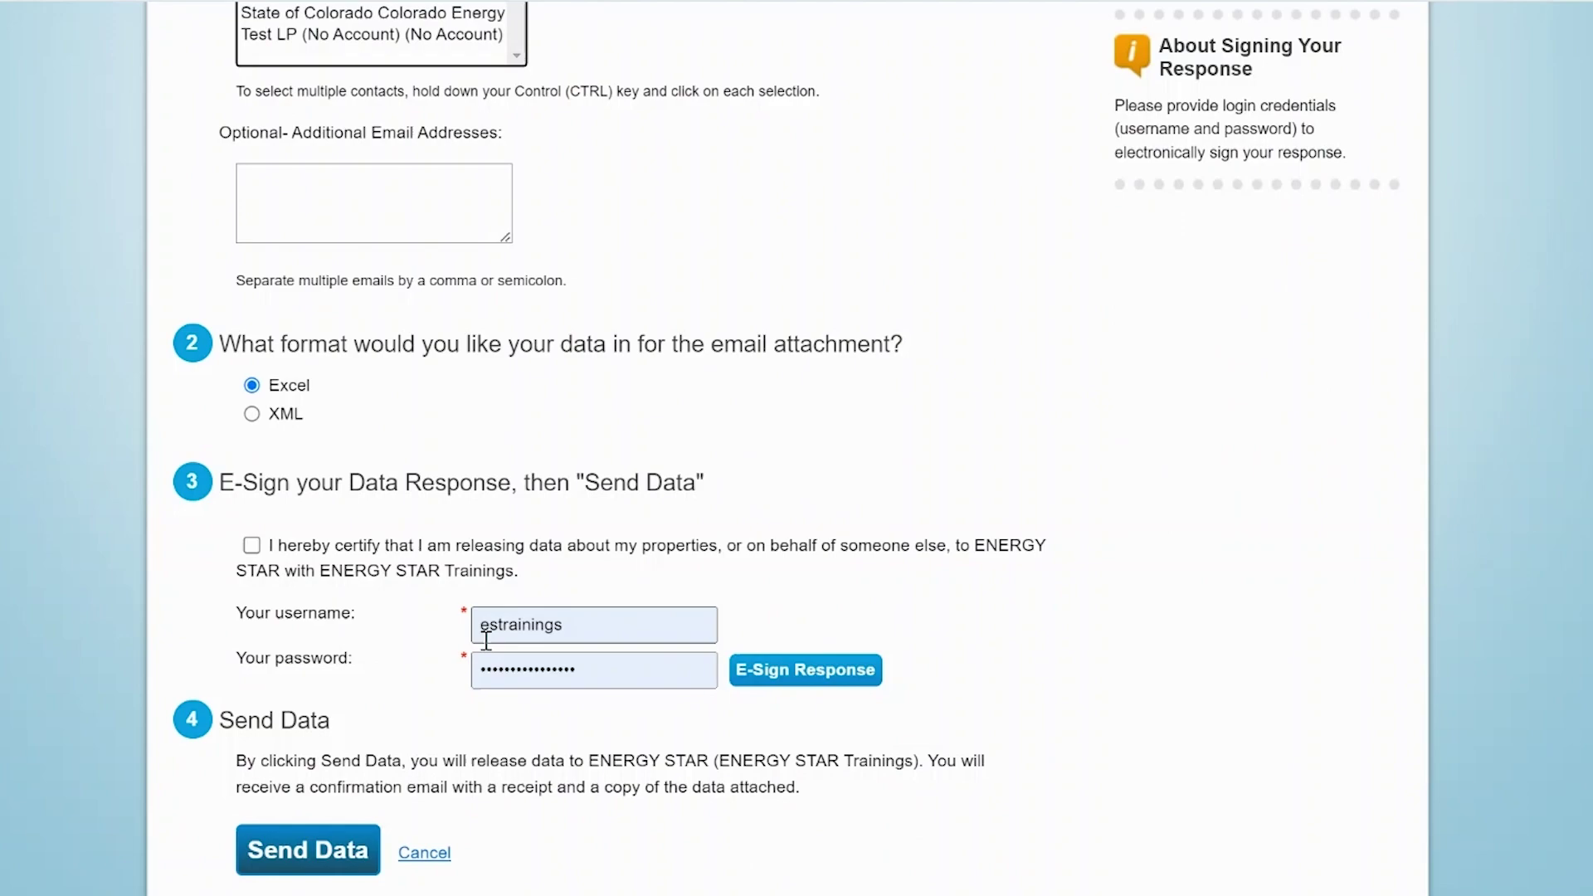
# Certify the data release, e-sign the response, and send it to ENERGY STAR.
pyautogui.click(251, 545)
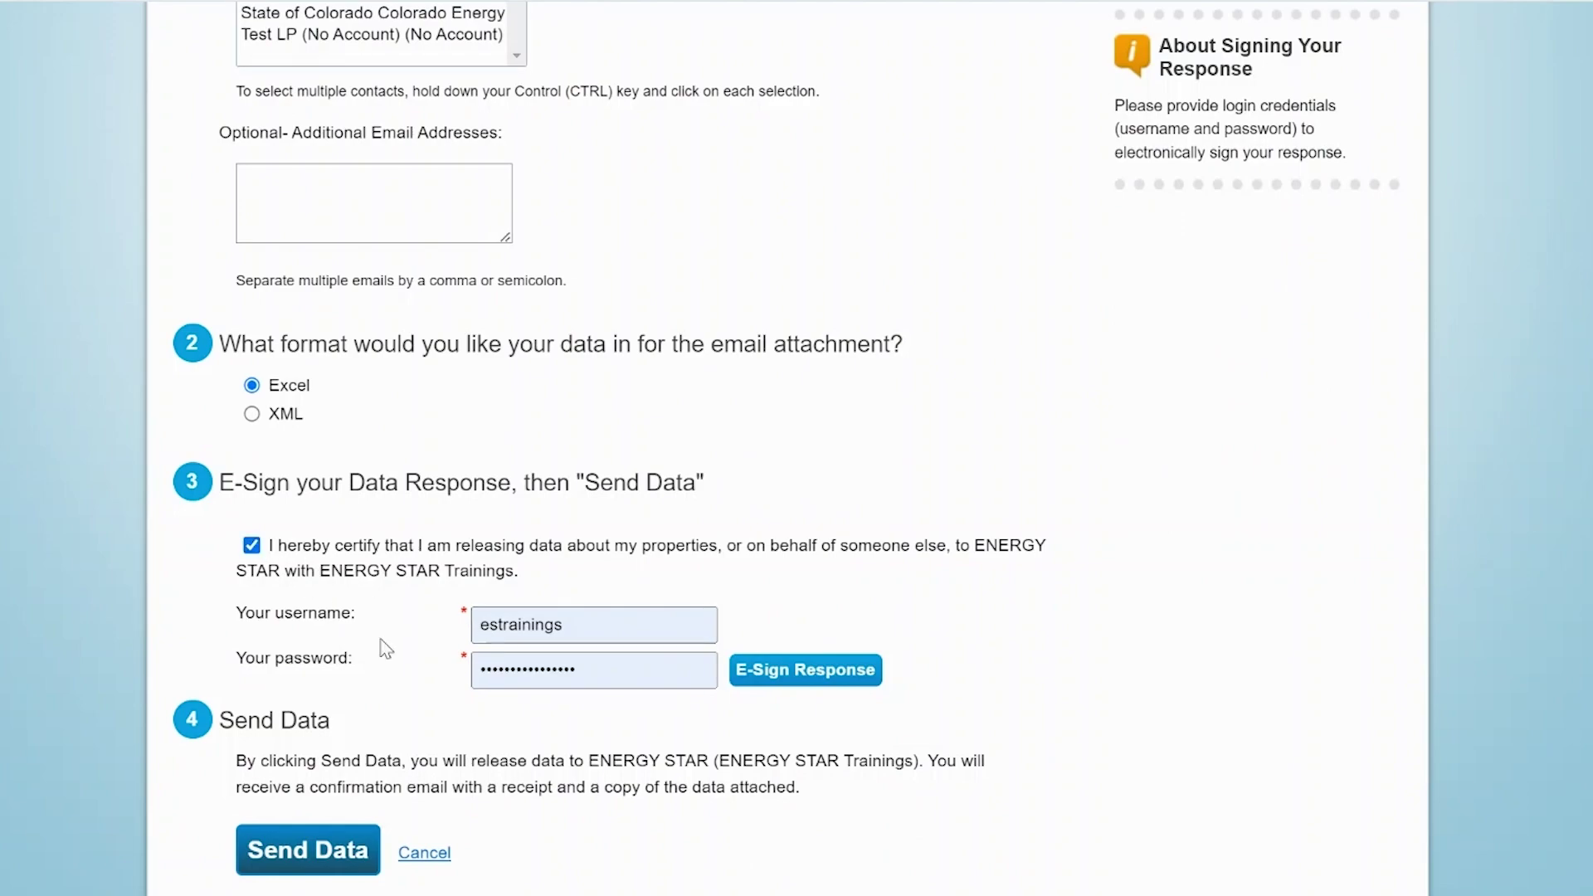
pyautogui.click(805, 671)
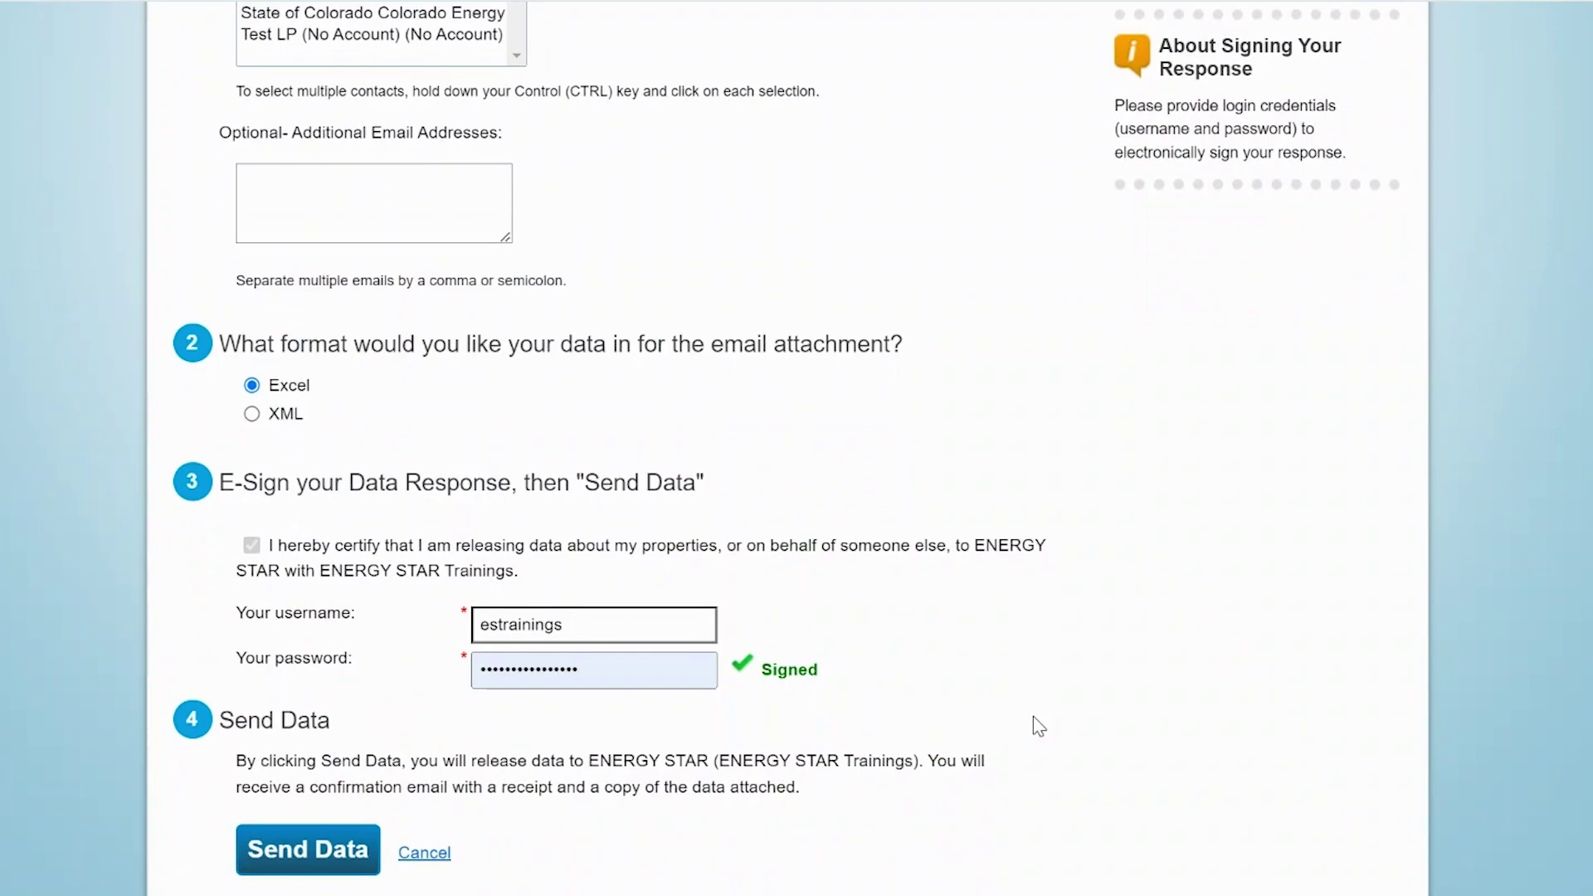
pyautogui.click(322, 850)
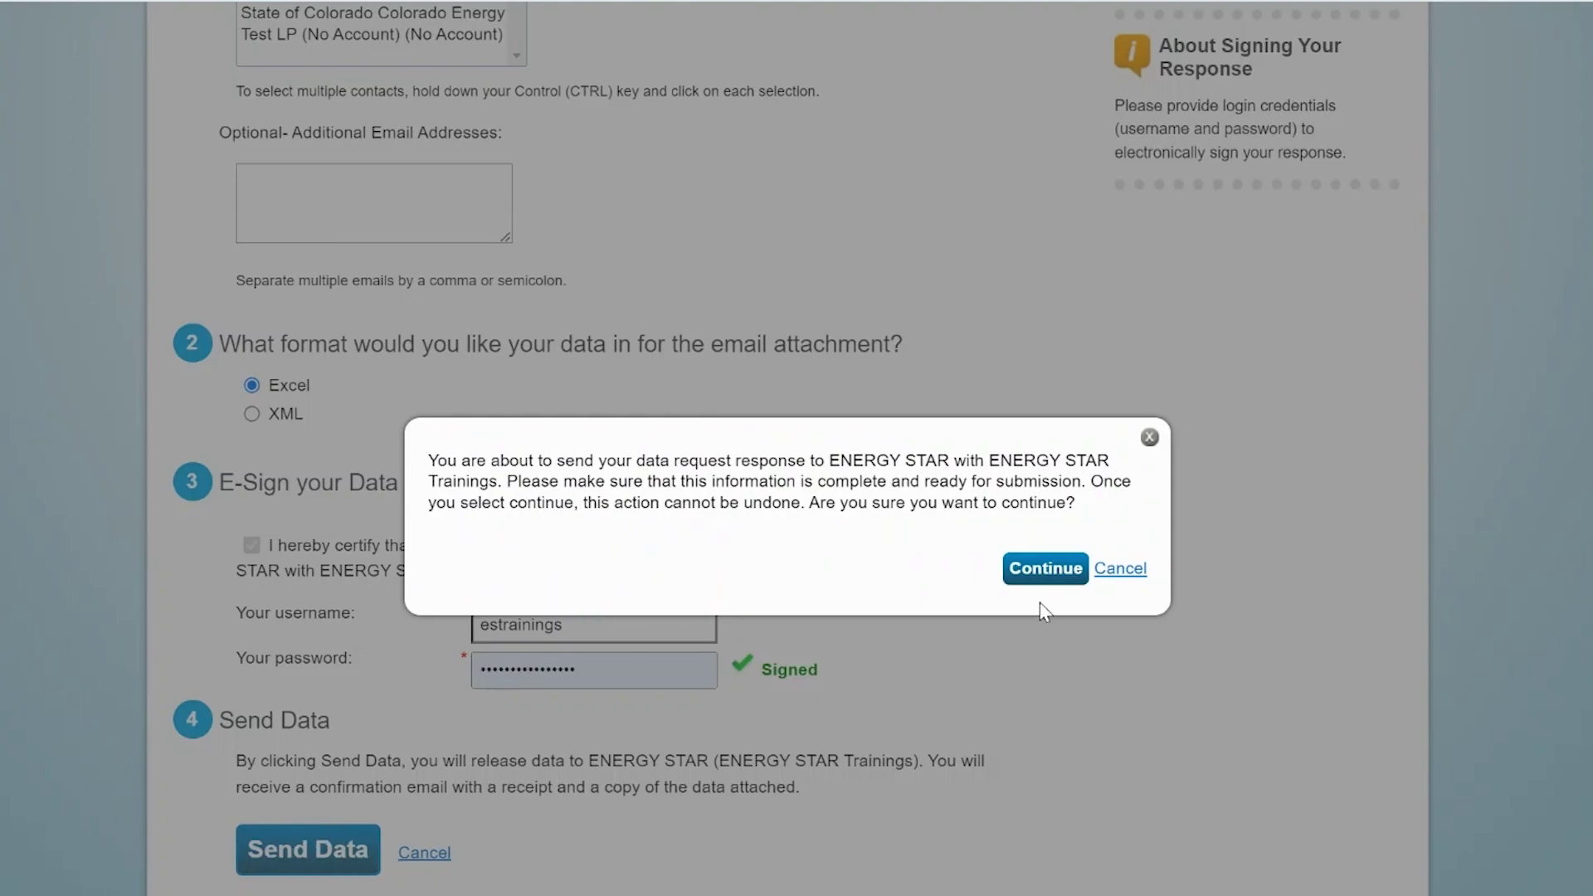
pyautogui.click(1049, 570)
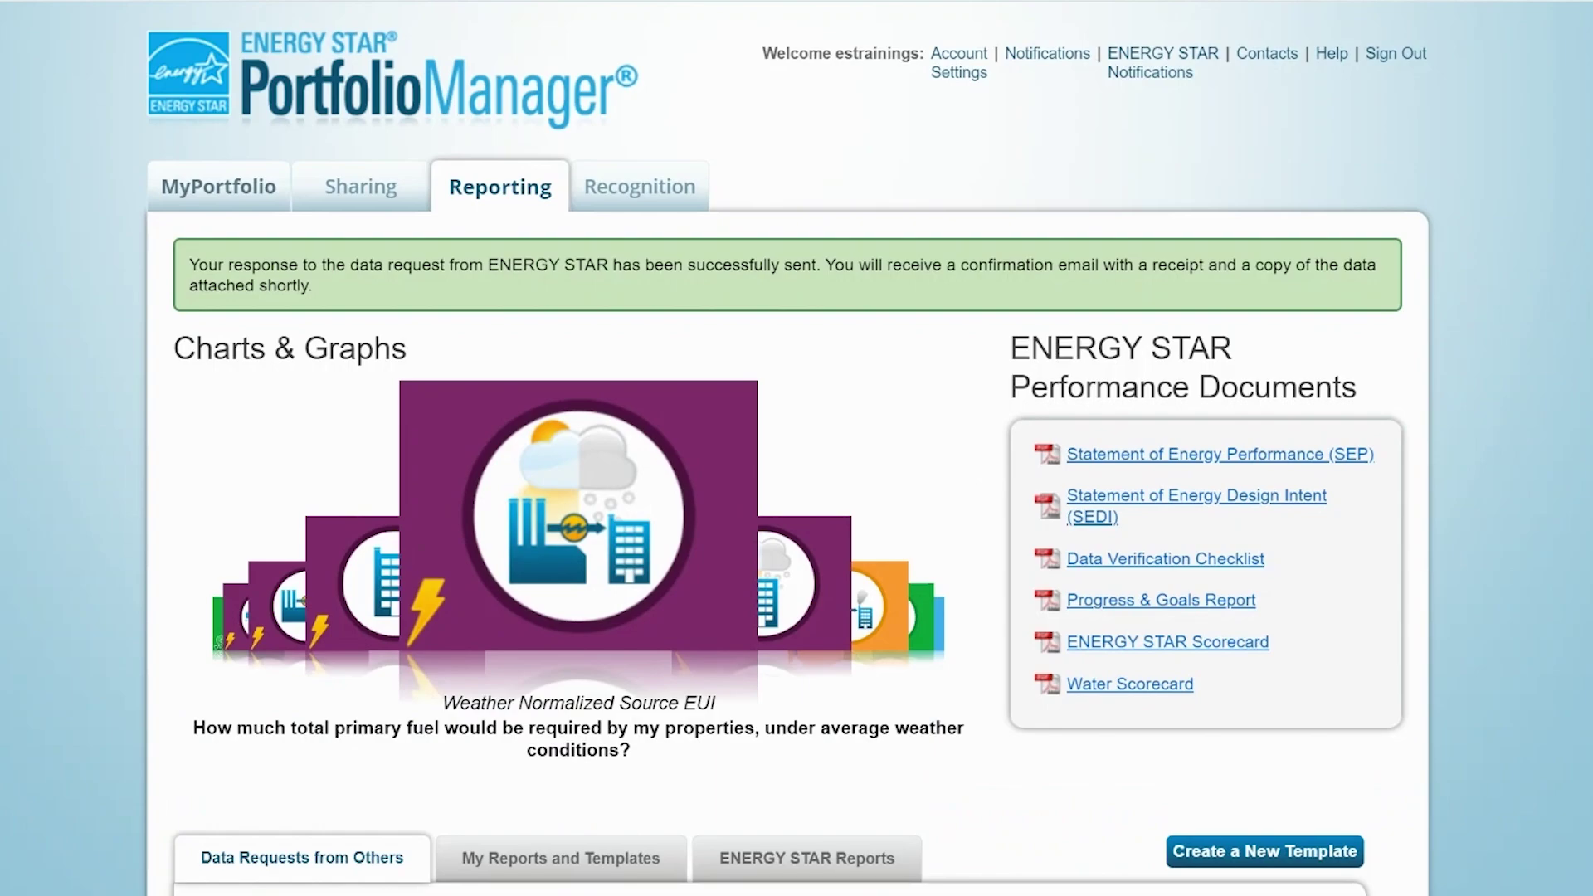
# Expand the Data Request Demonstration row and view the receipt for the sent response.
pyautogui.scroll(-5, 789, 448)
pyautogui.scroll(-1, 788, 448)
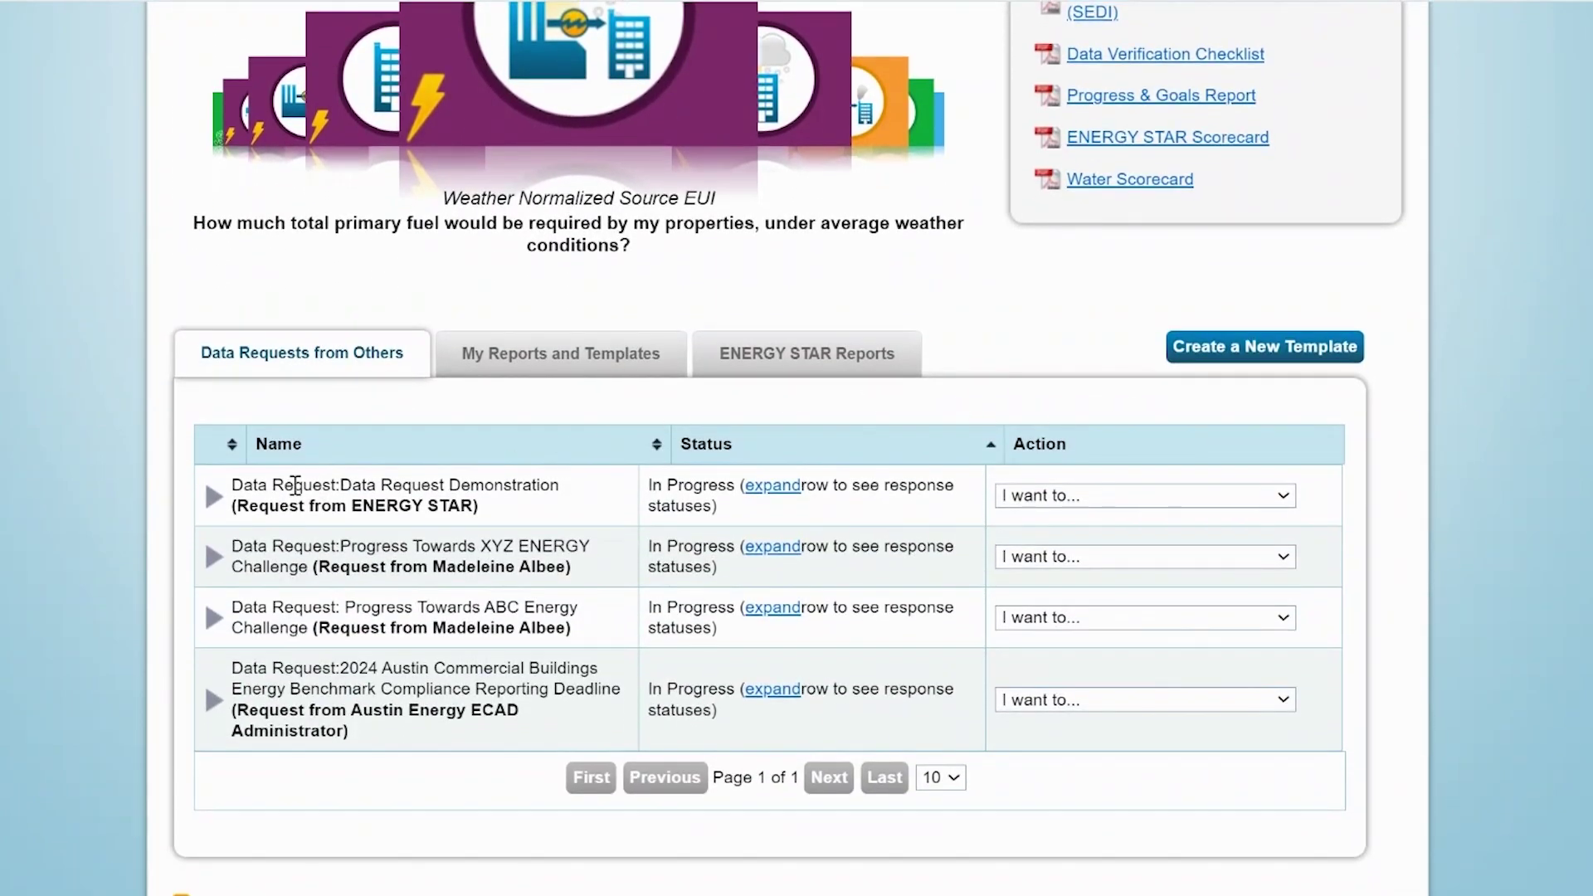
pyautogui.click(214, 498)
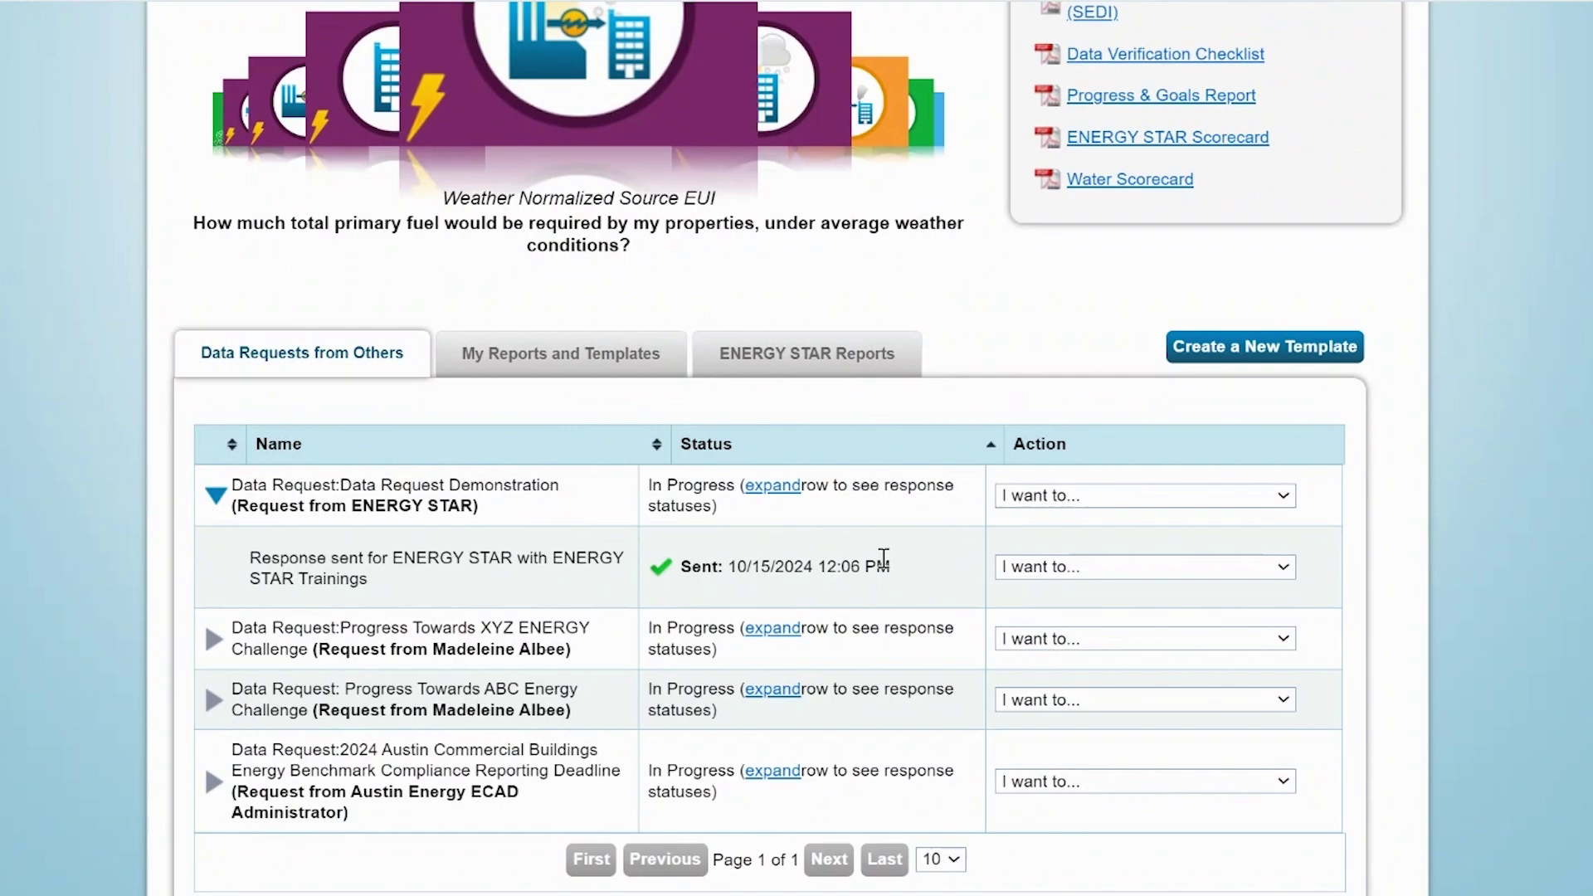
pyautogui.click(1285, 567)
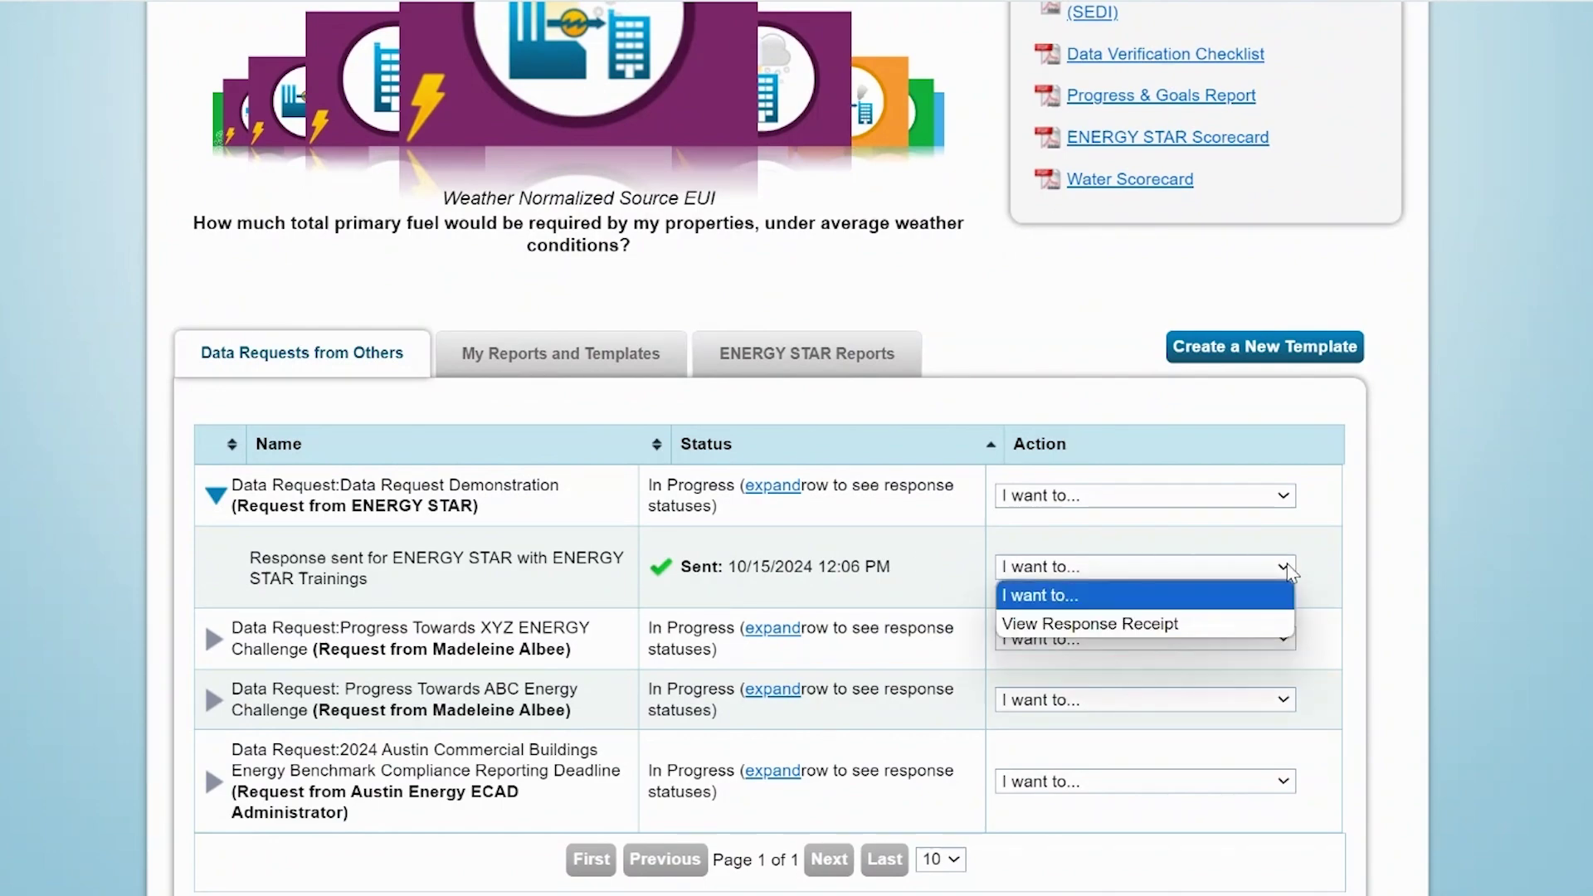
pyautogui.click(1217, 626)
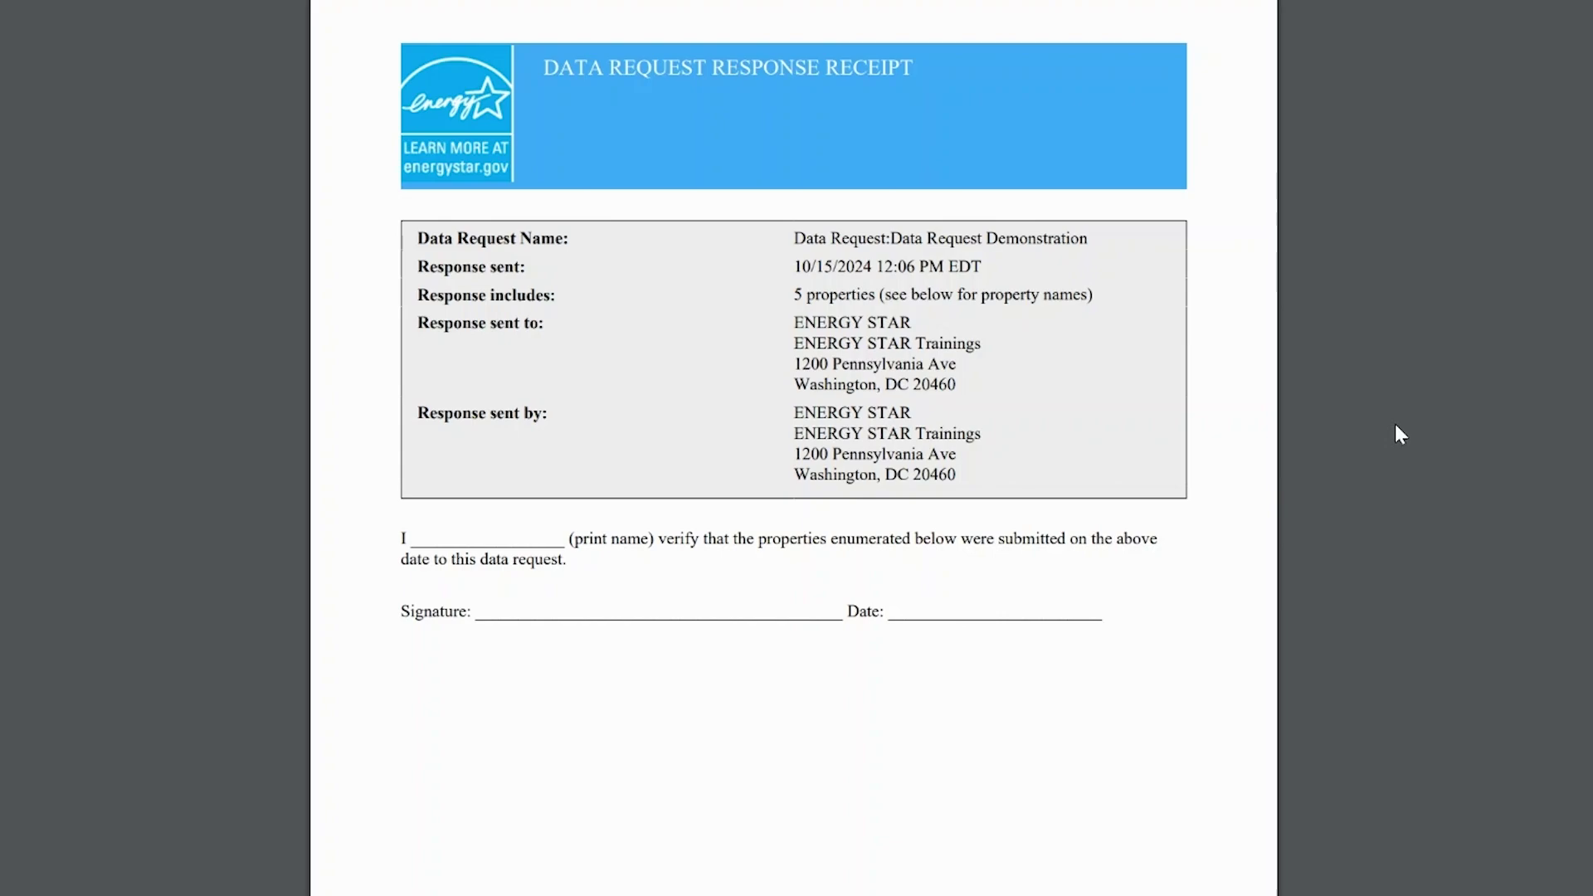